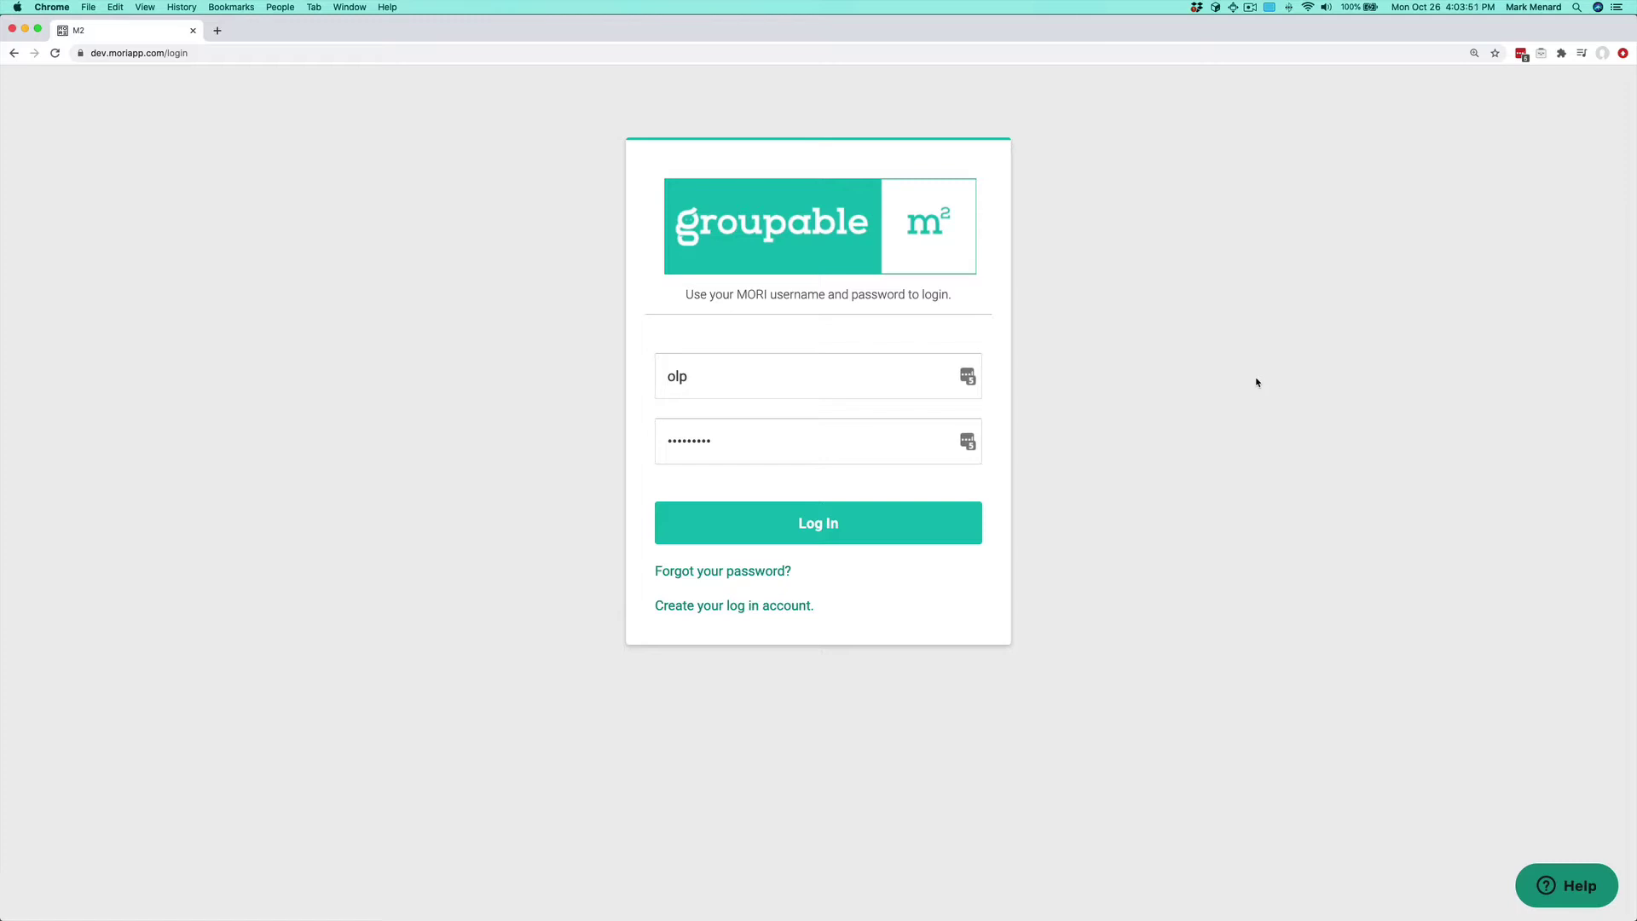
Step: Sign in and open the first listed member's profile for lodge Sylva #0216
{"action": "left_click", "coordinate": [857, 536]}
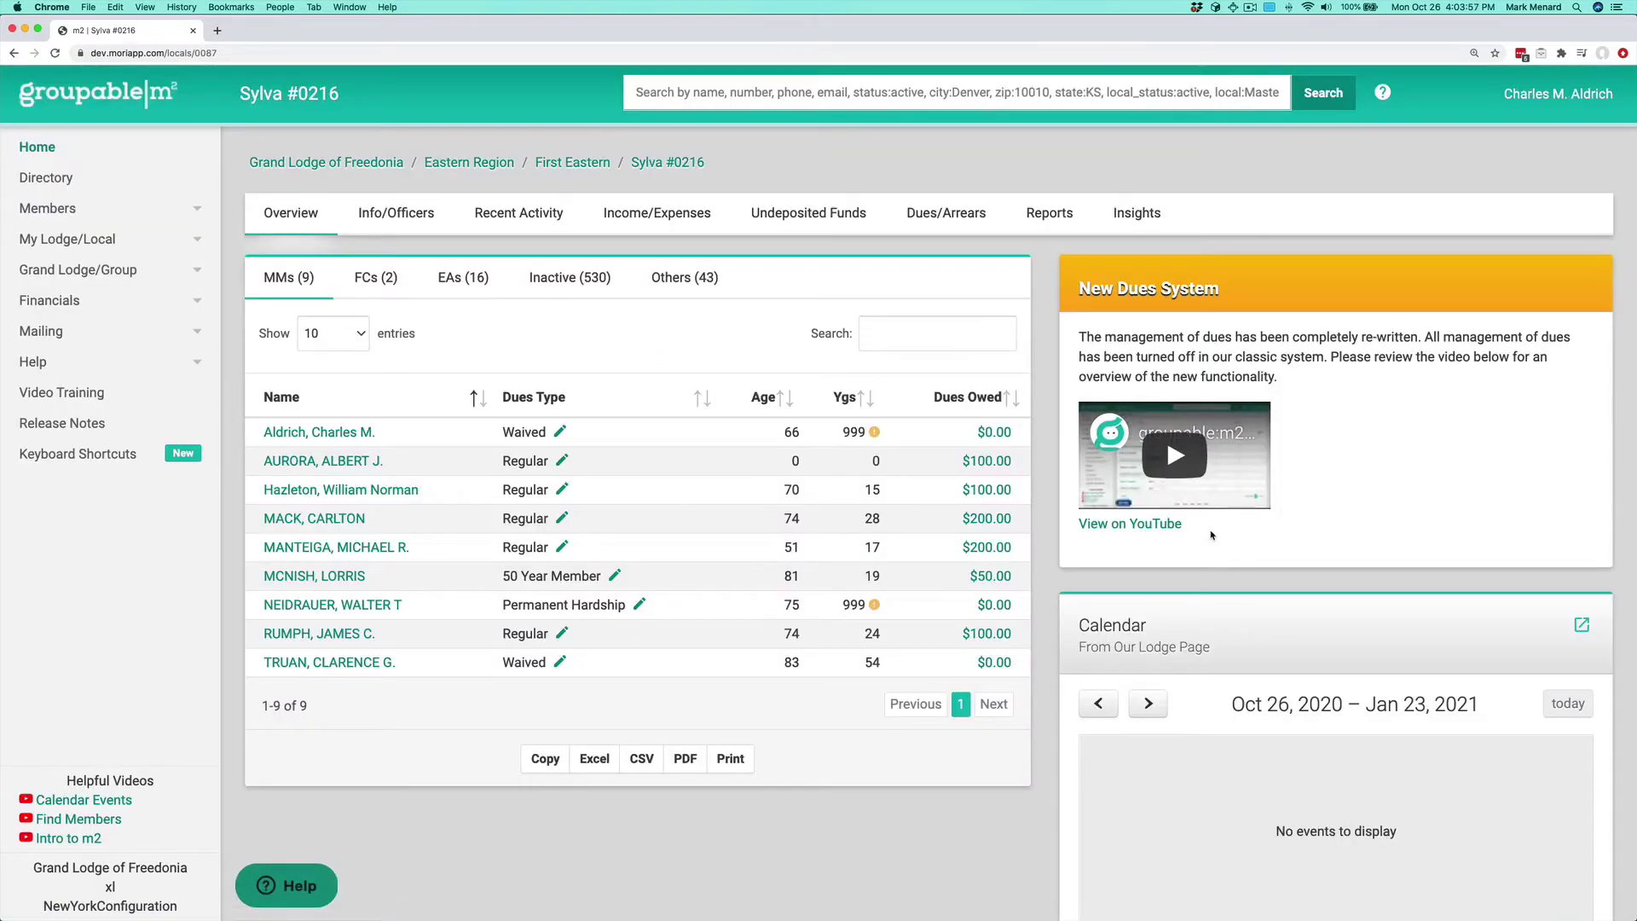
{"action": "left_click", "coordinate": [341, 432]}
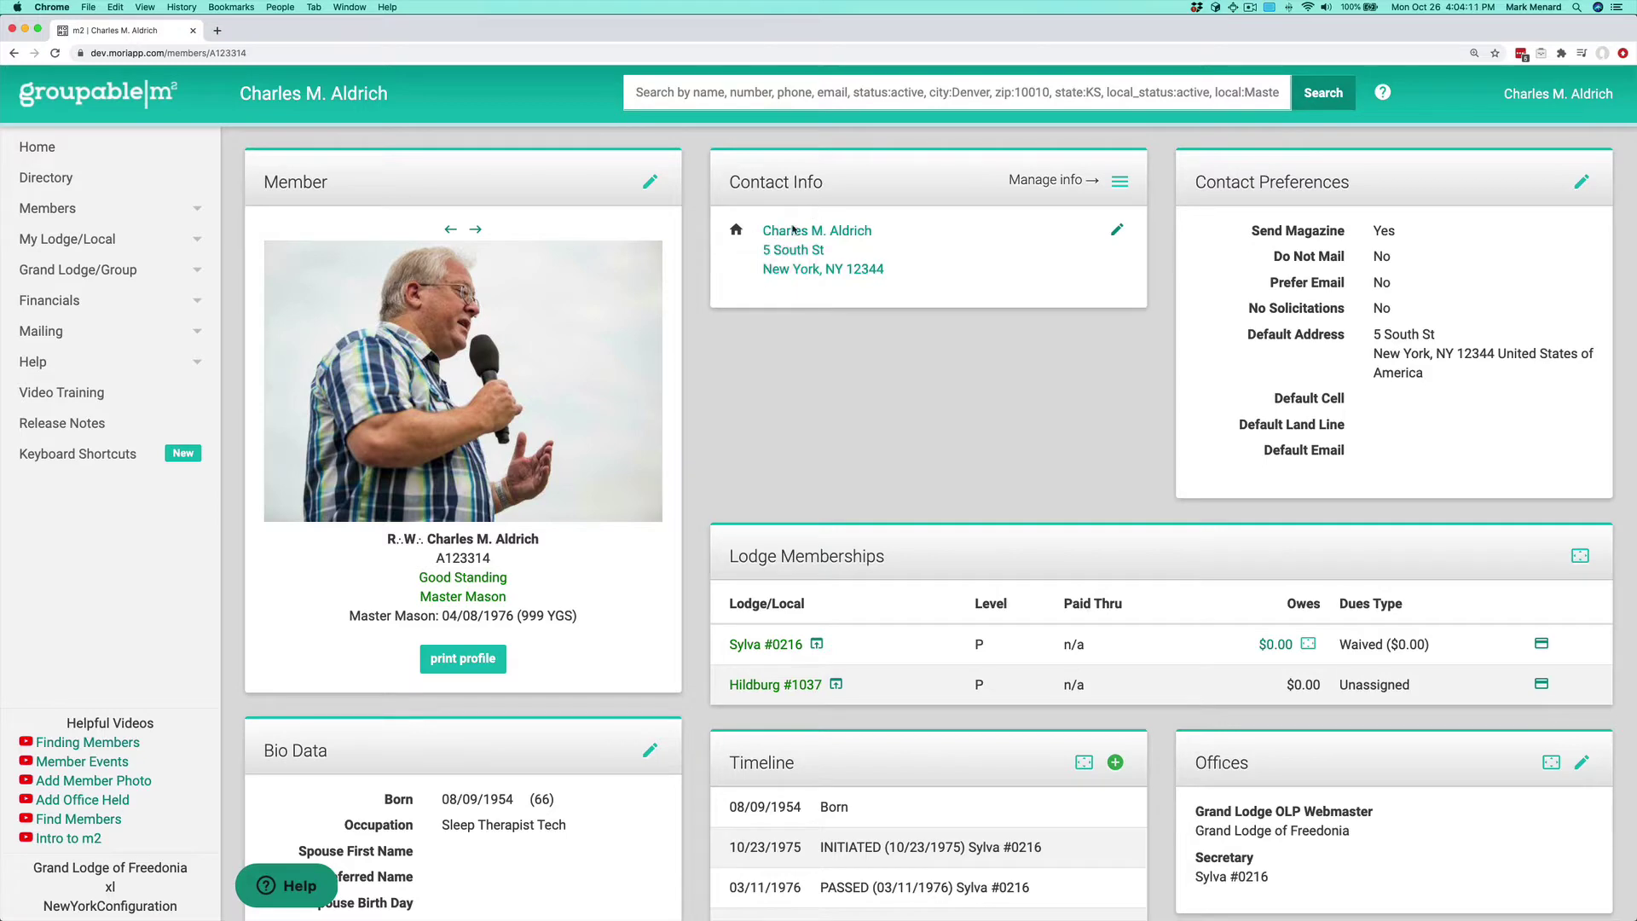
{"action": "left_click", "coordinate": [1116, 232]}
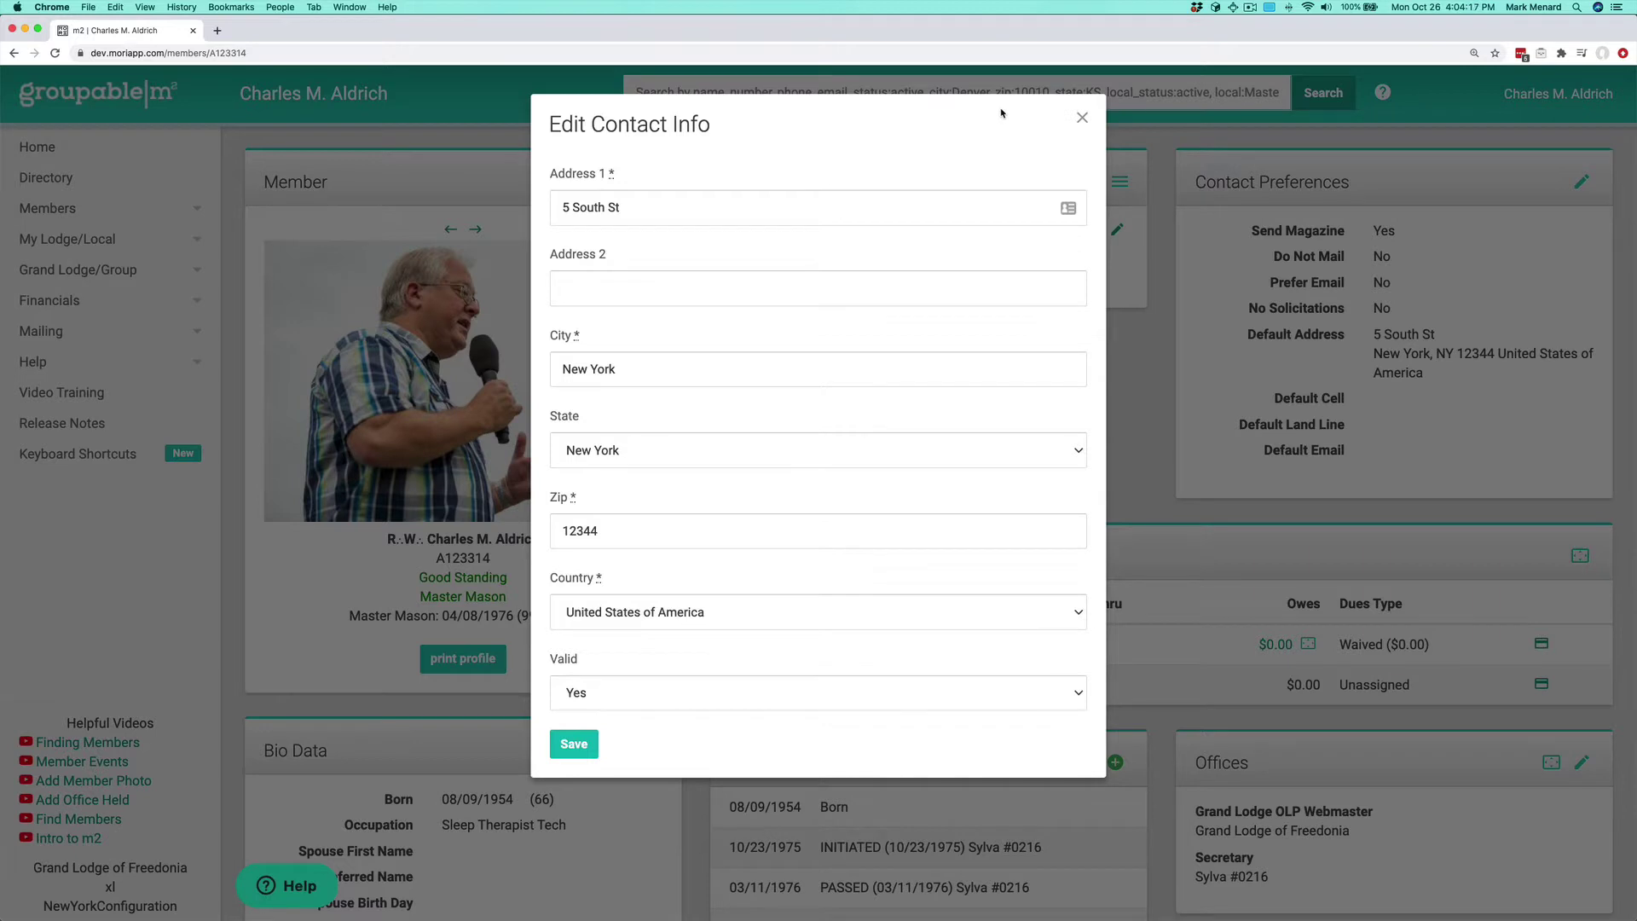
{"action": "left_click", "coordinate": [698, 692]}
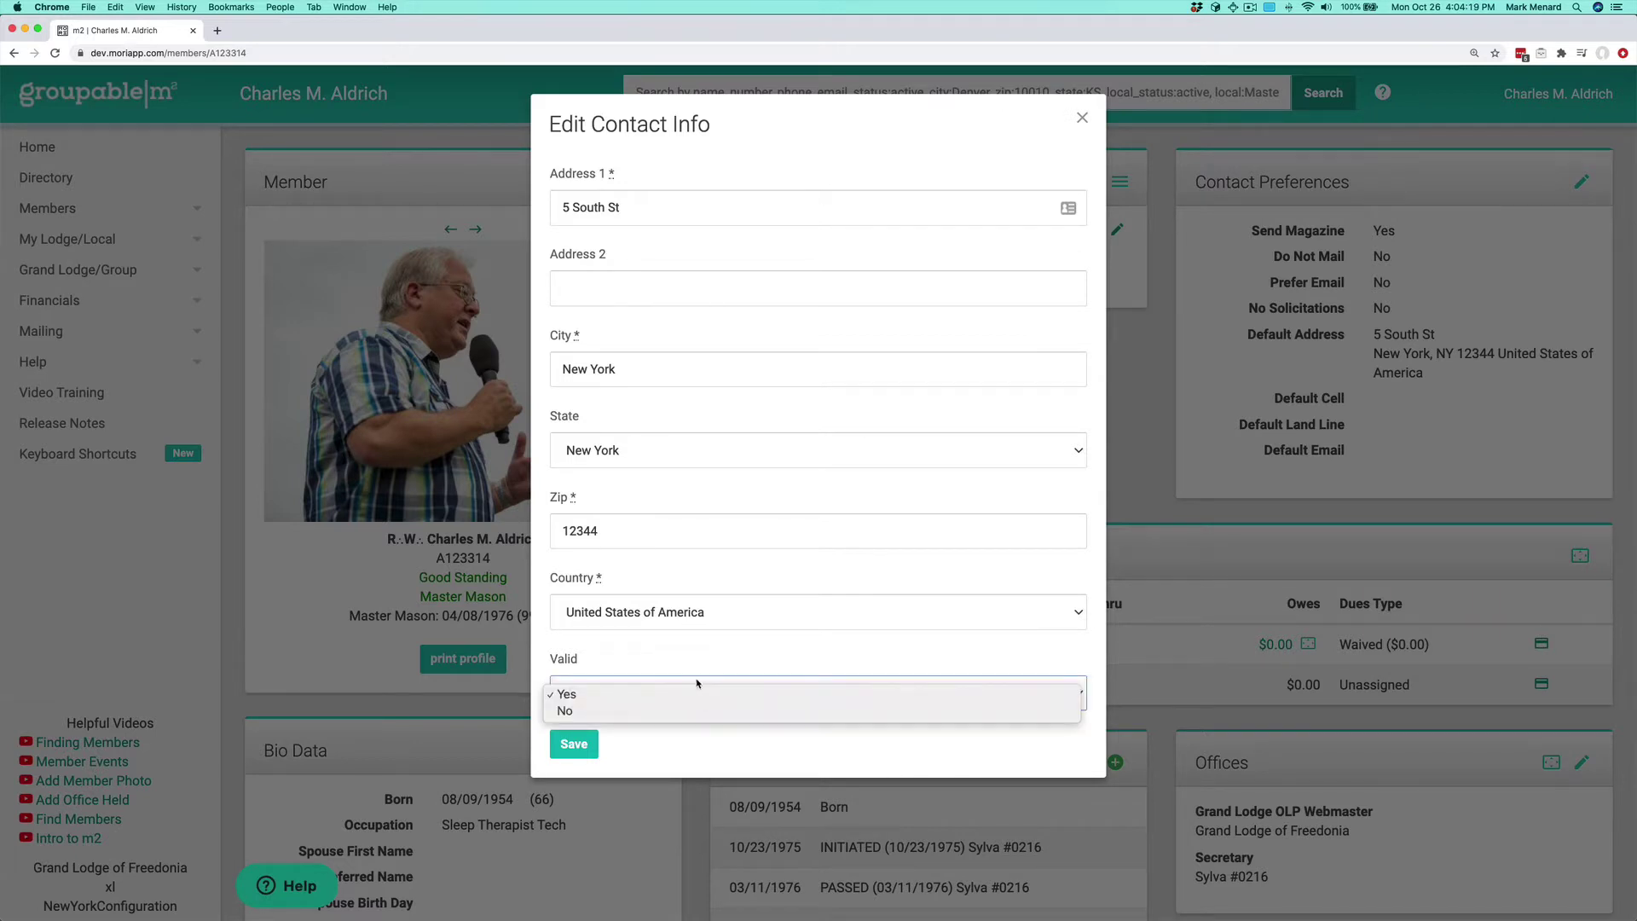
{"action": "left_click", "coordinate": [698, 713]}
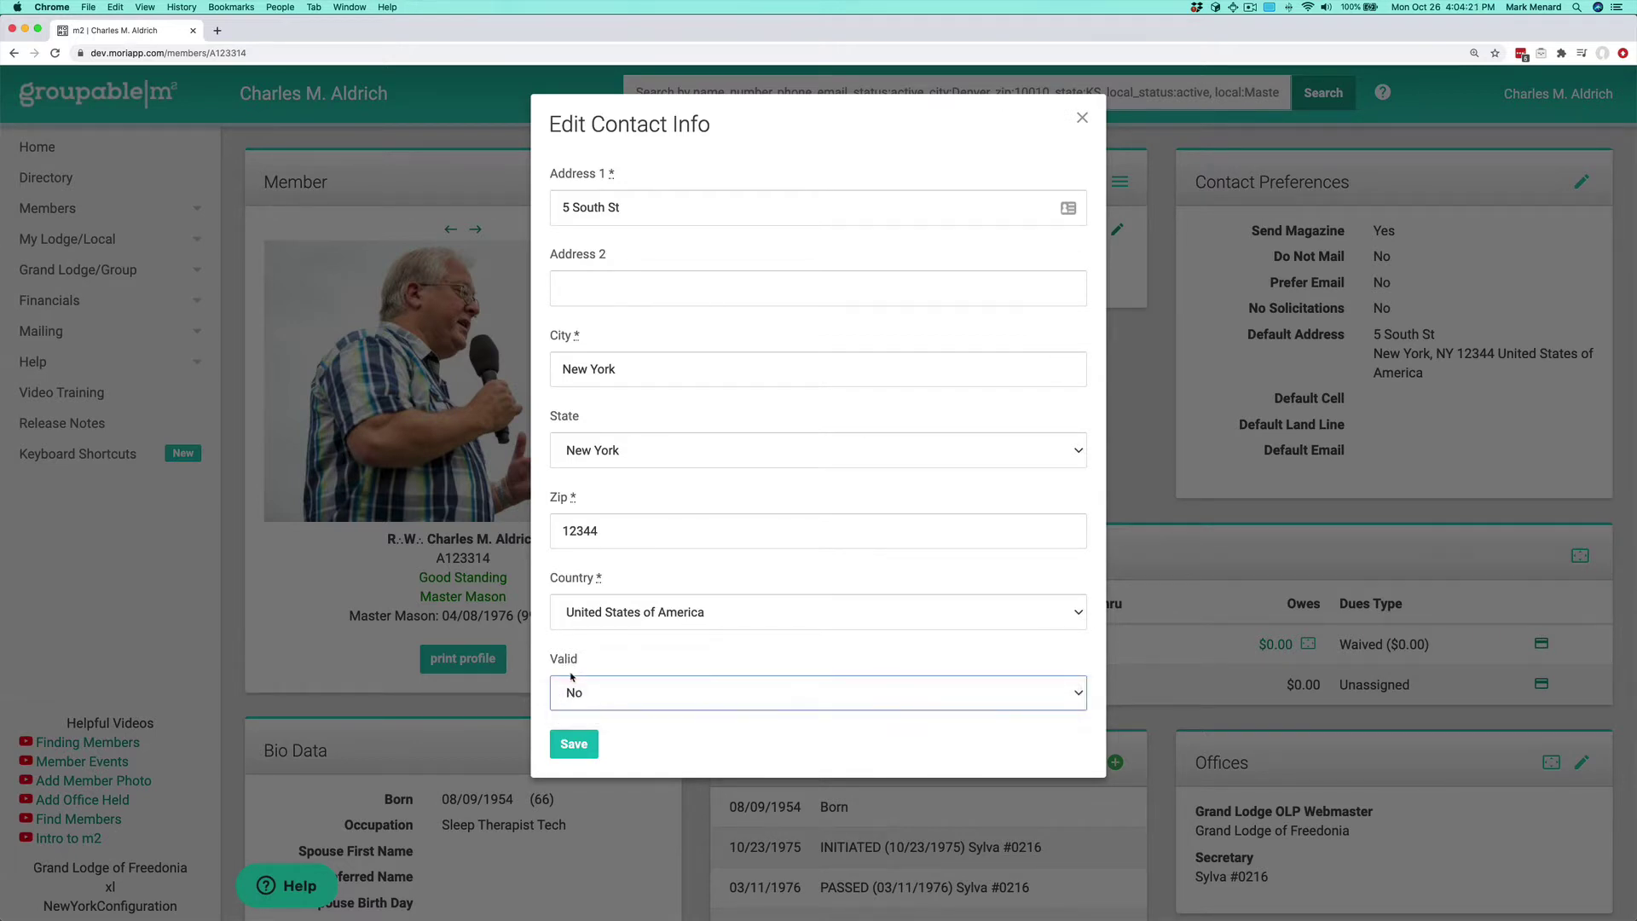
{"action": "left_click", "coordinate": [574, 744]}
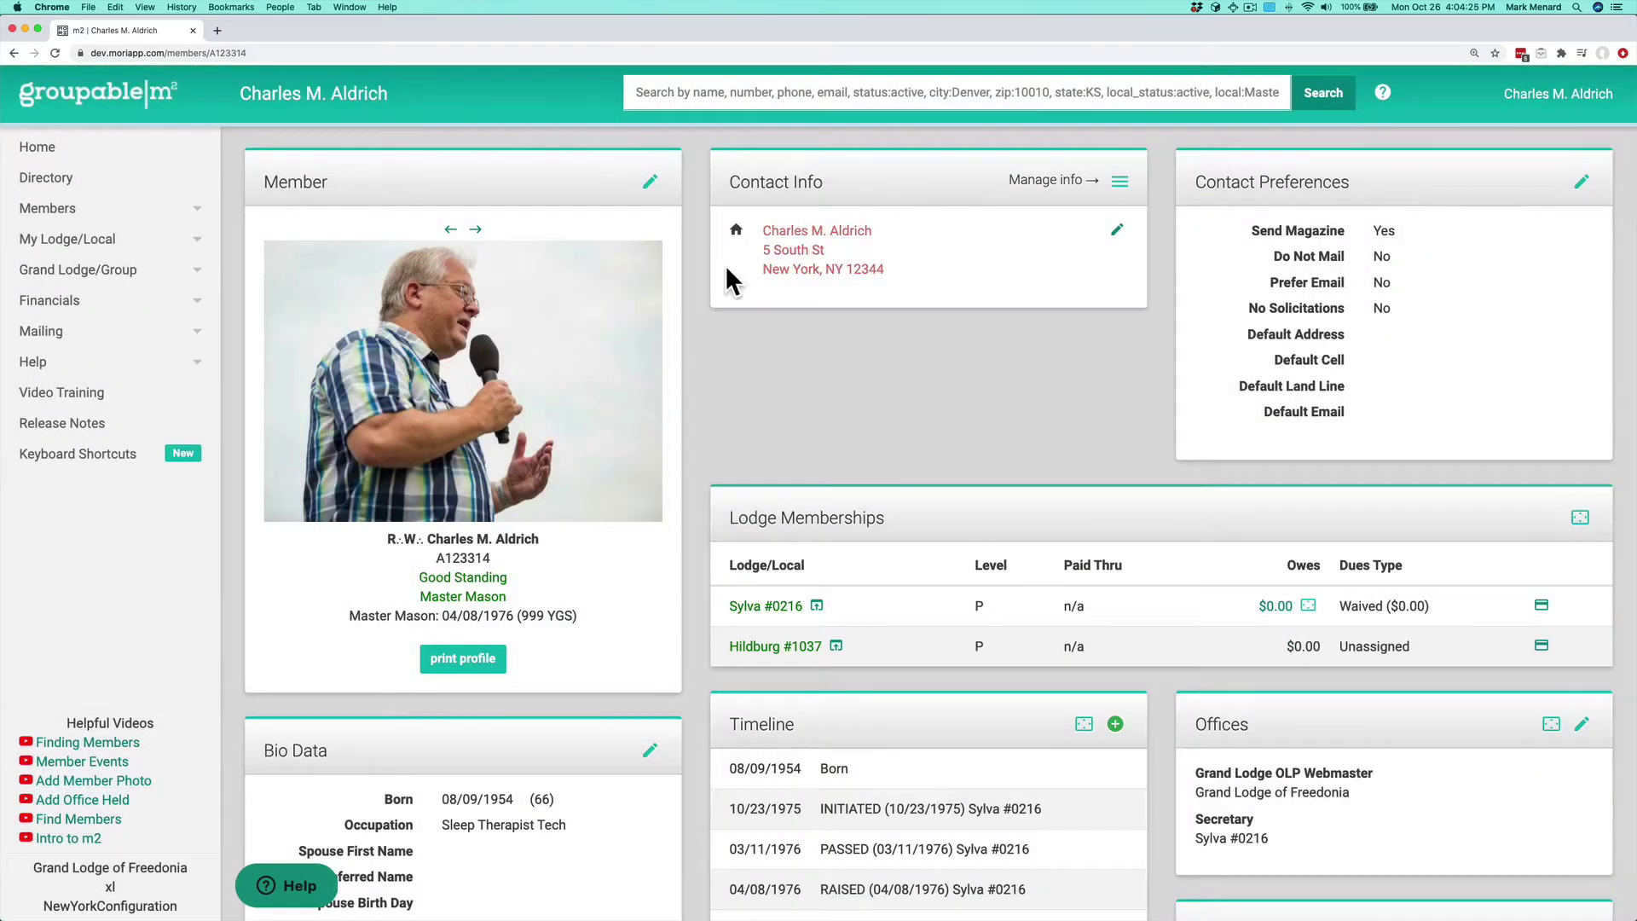
{"action": "left_click", "coordinate": [1117, 231]}
{"action": "left_click", "coordinate": [750, 682]}
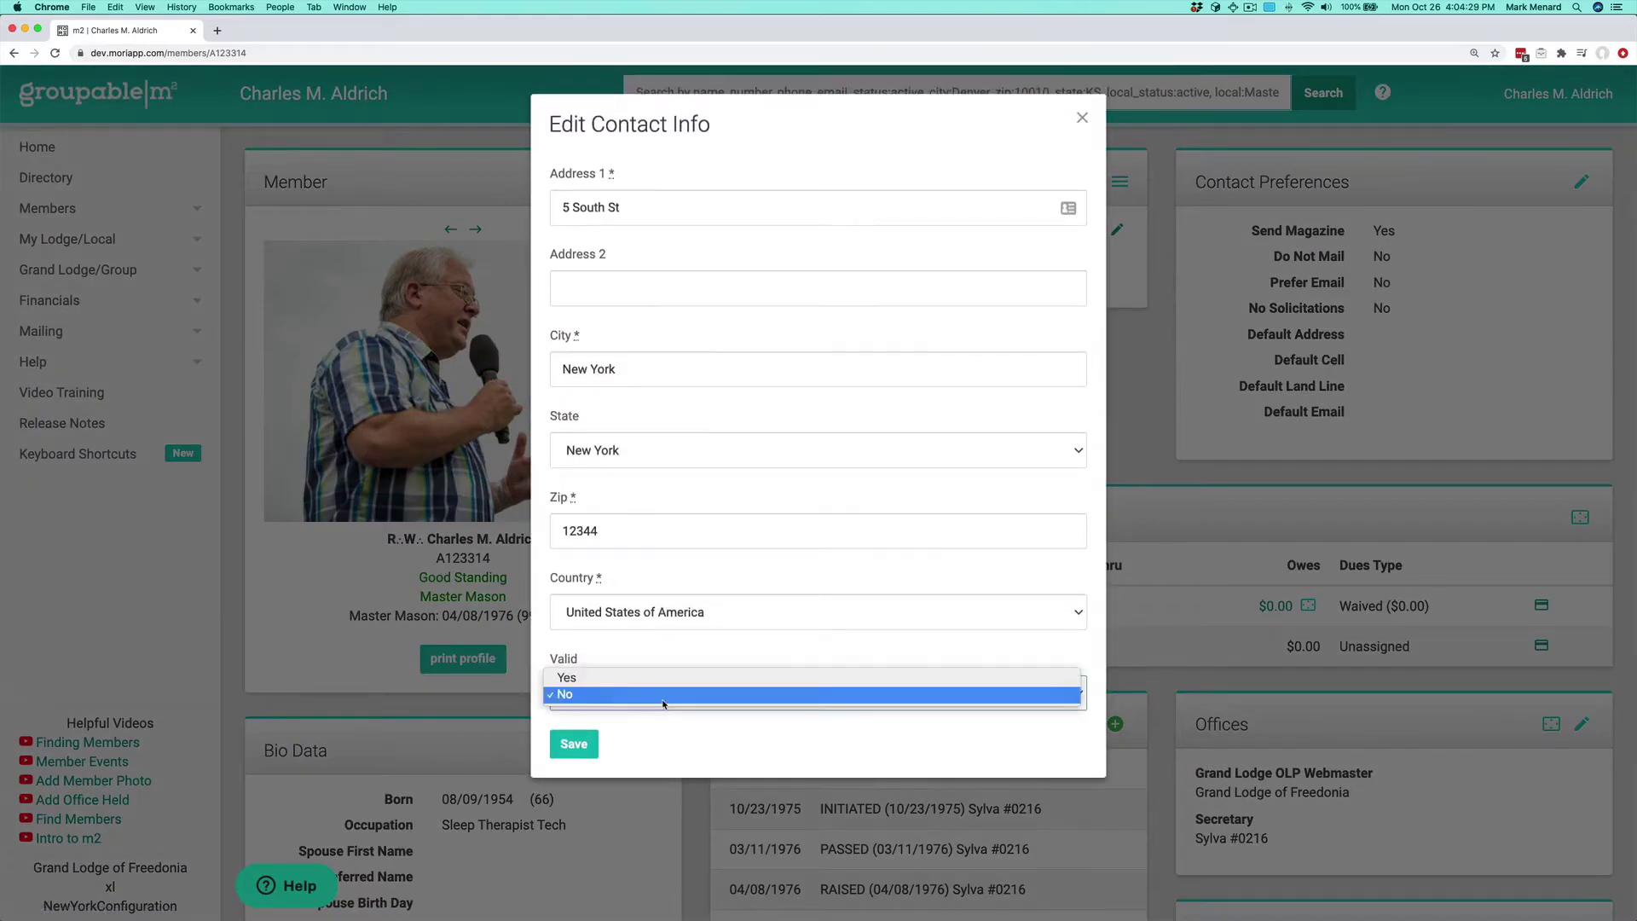
{"action": "left_click", "coordinate": [665, 670]}
{"action": "left_click", "coordinate": [574, 748]}
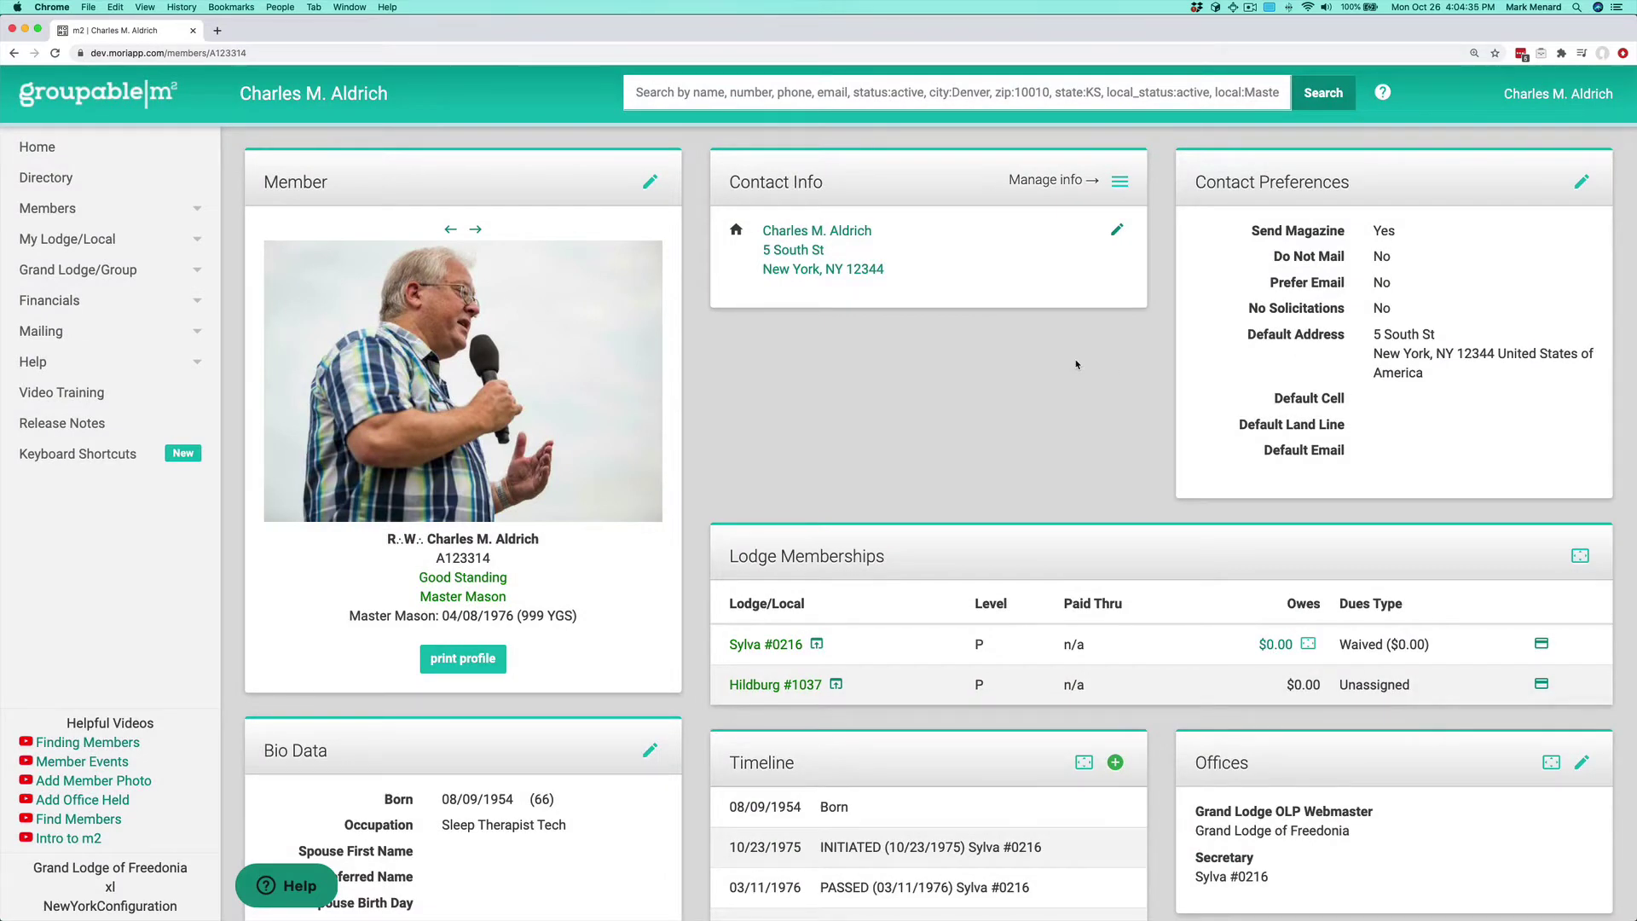
Step: Replace the home address with the new street line, city Albany and zip, and save
{"action": "left_click", "coordinate": [1117, 229]}
{"action": "triple_click", "coordinate": [665, 203]}
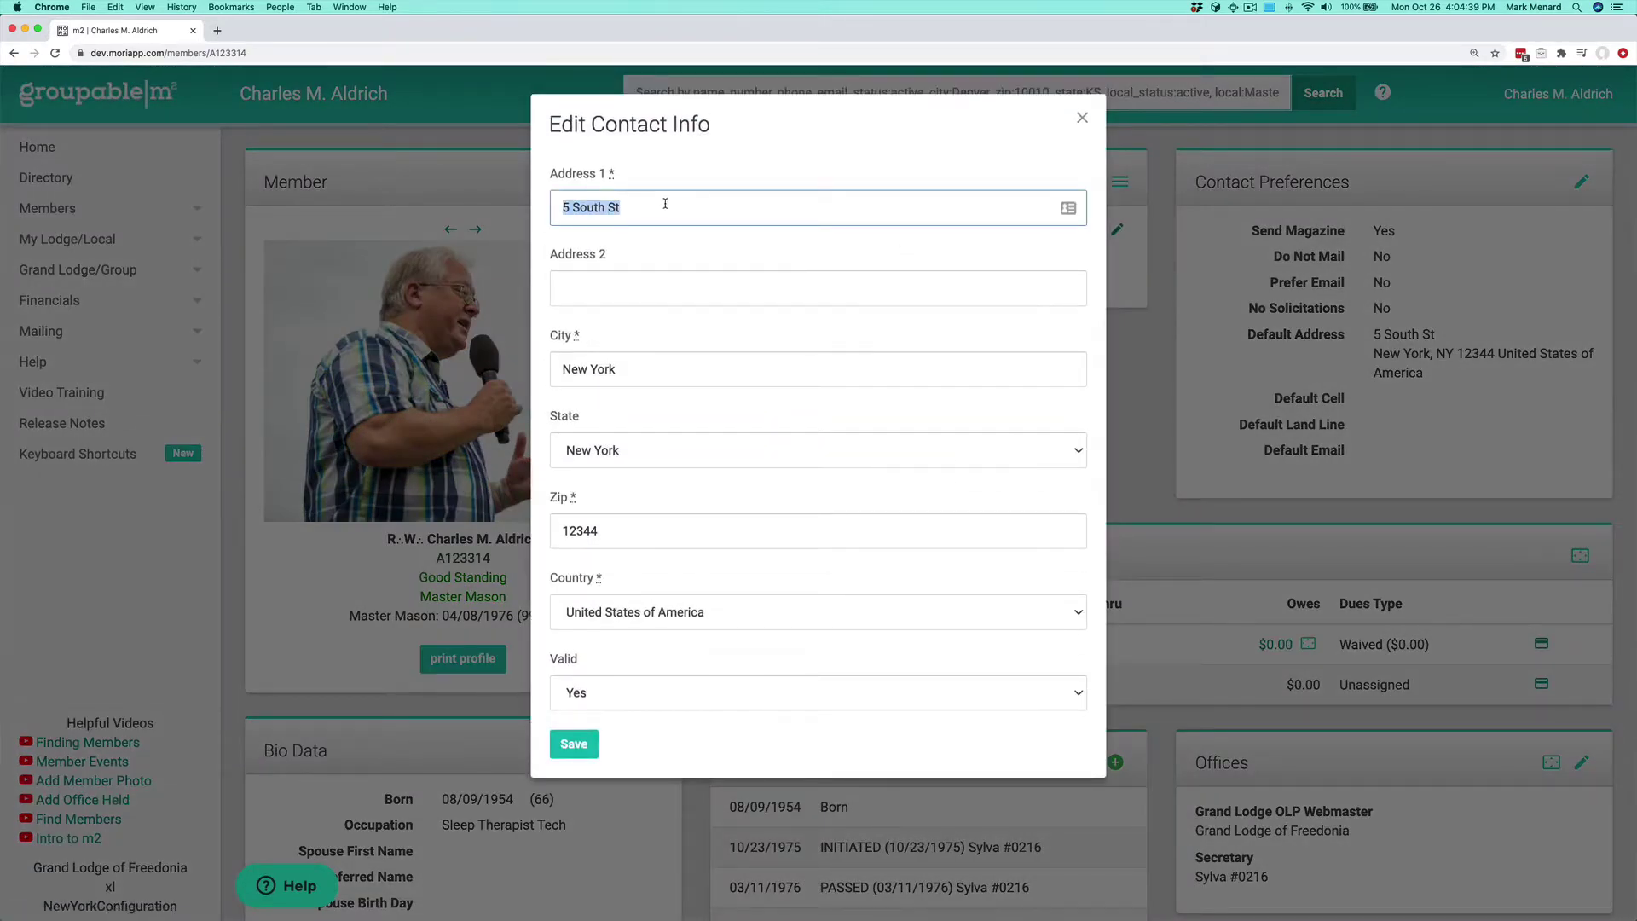
{"action": "type", "text": "1 Main St"}
{"action": "key", "text": "Tab"}
{"action": "key", "text": "Tab"}
{"action": "key", "text": "Tab"}
{"action": "key", "text": "shift+Tab"}
{"action": "key", "text": "shift+Tab"}
{"action": "key", "text": "Tab"}
{"action": "type", "text": "Albany"}
{"action": "key", "text": "BackSpace"}
{"action": "key", "text": "BackSpace"}
{"action": "key", "text": "BackSpace"}
{"action": "key", "text": "BackSpace"}
{"action": "type", "text": "bany"}
{"action": "key", "text": "Tab"}
{"action": "key", "text": "Tab"}
{"action": "type", "text": "12345"}
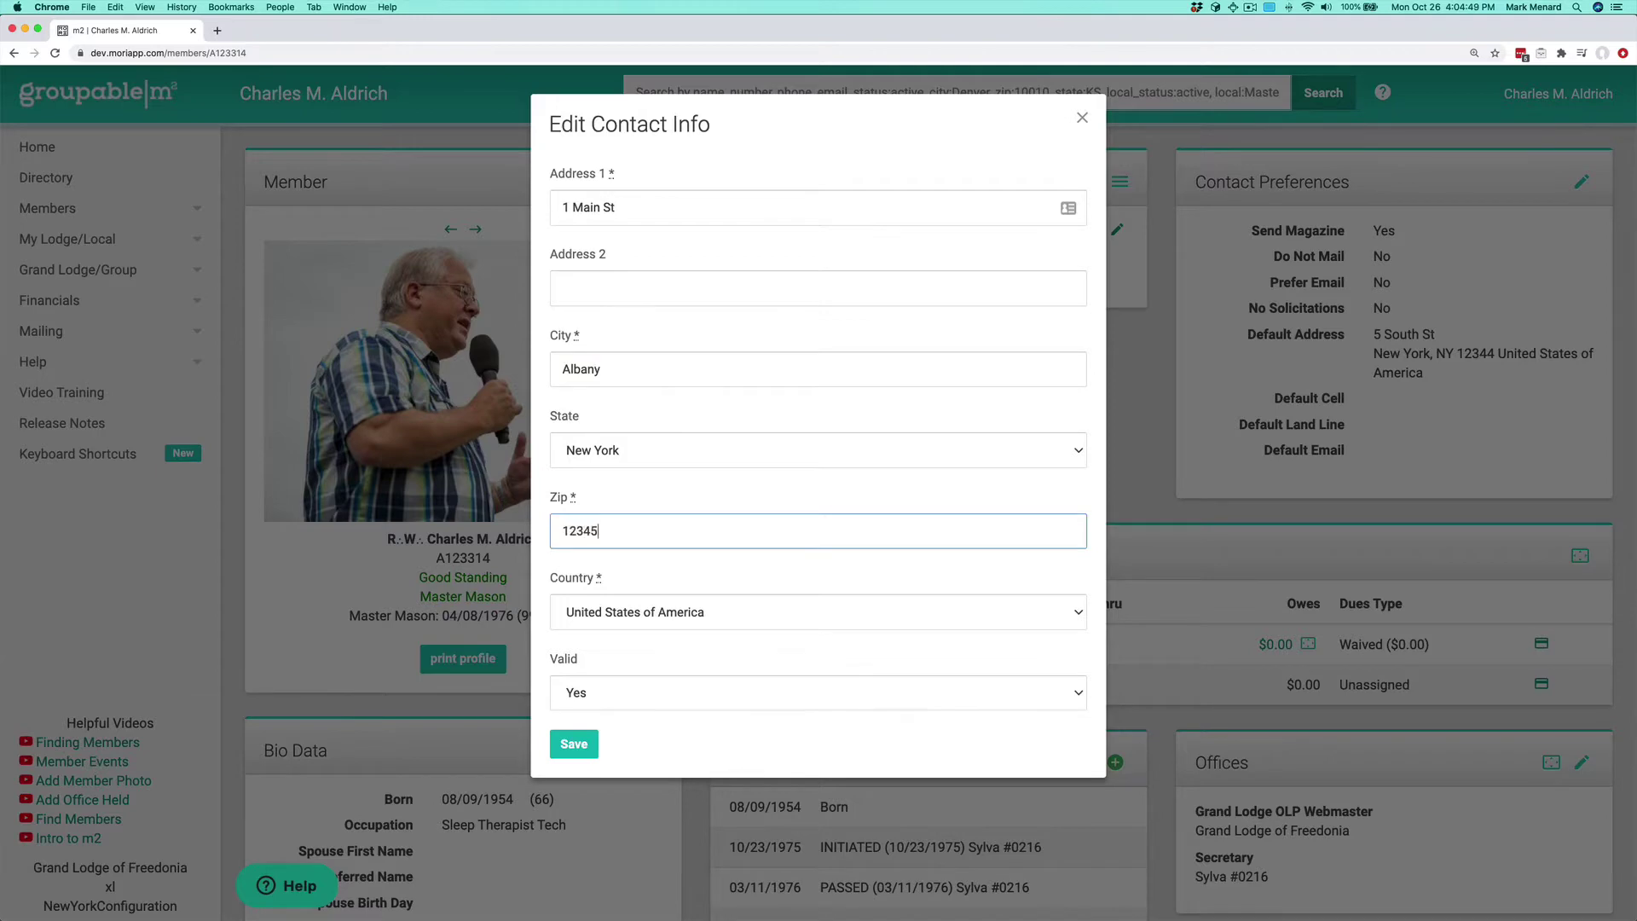
{"action": "left_click", "coordinate": [574, 743]}
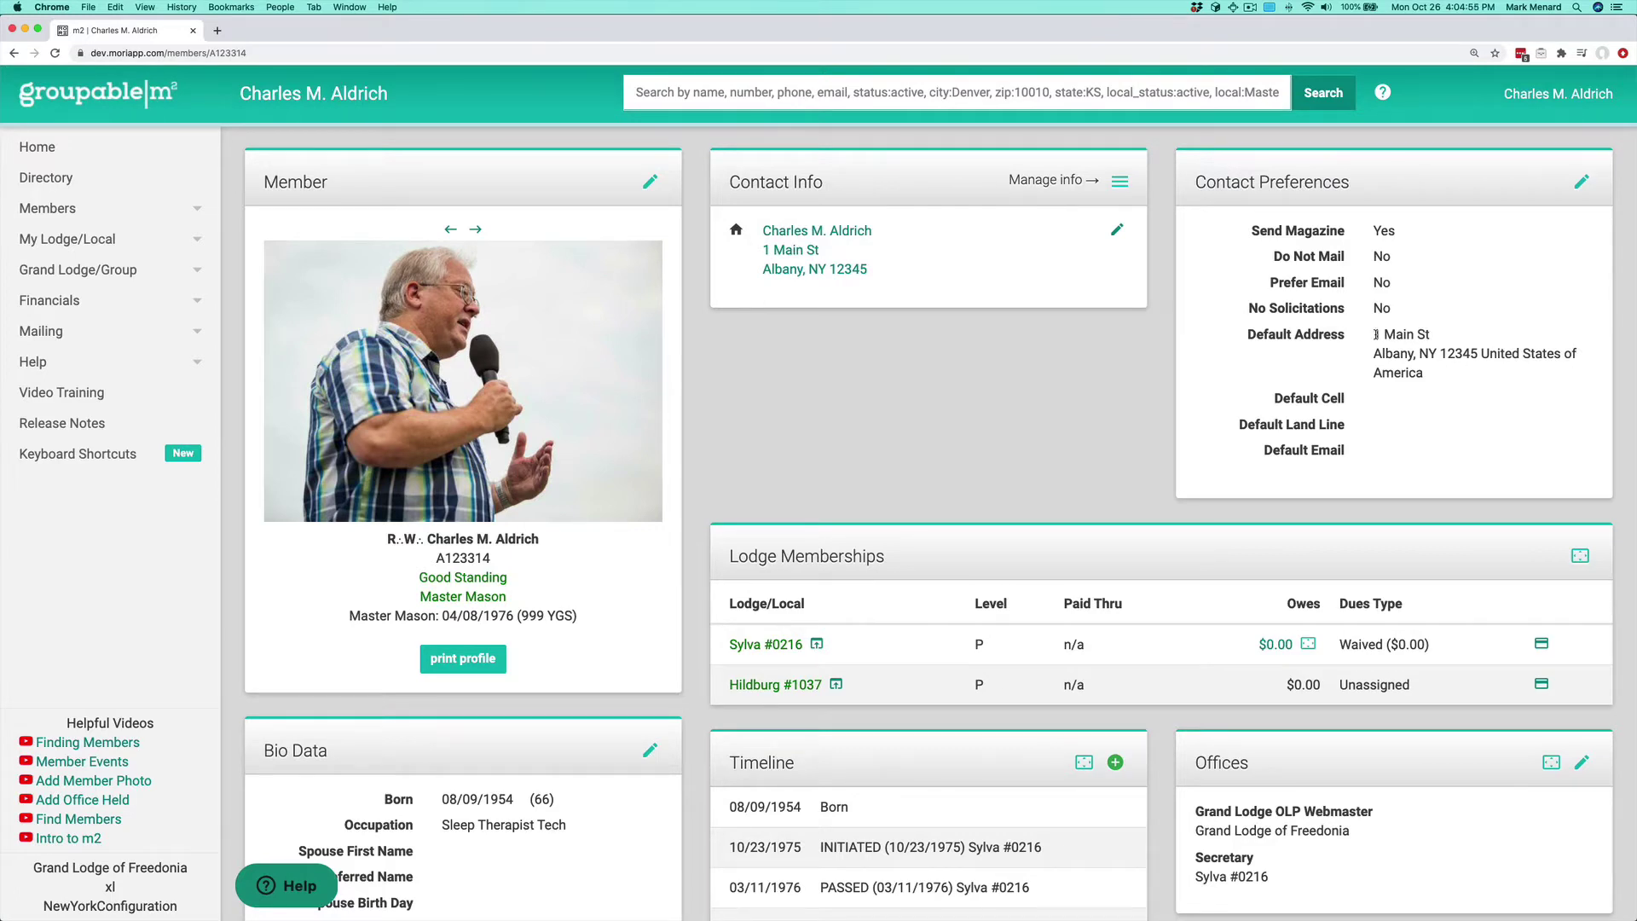
Step: Highlight the updated Albany default address, then bring up the contact-info additions list
{"action": "left_click_drag", "start_coordinate": [1375, 336], "coordinate": [1437, 377]}
{"action": "left_click", "coordinate": [911, 340]}
{"action": "left_click", "coordinate": [1120, 182]}
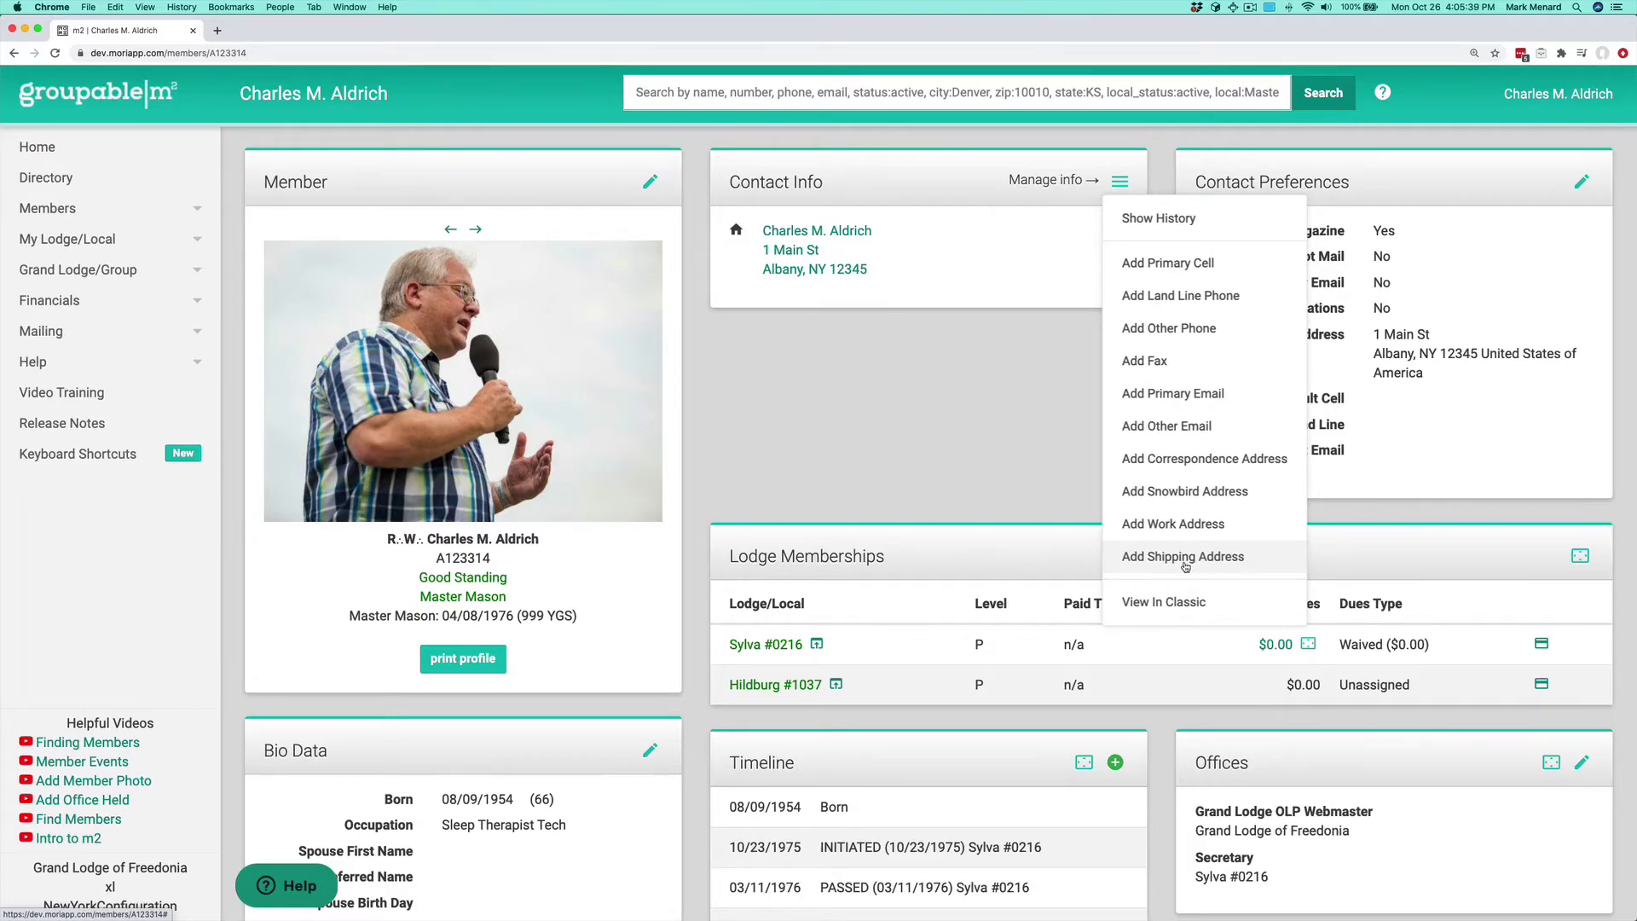
{"action": "left_click", "coordinate": [1187, 260]}
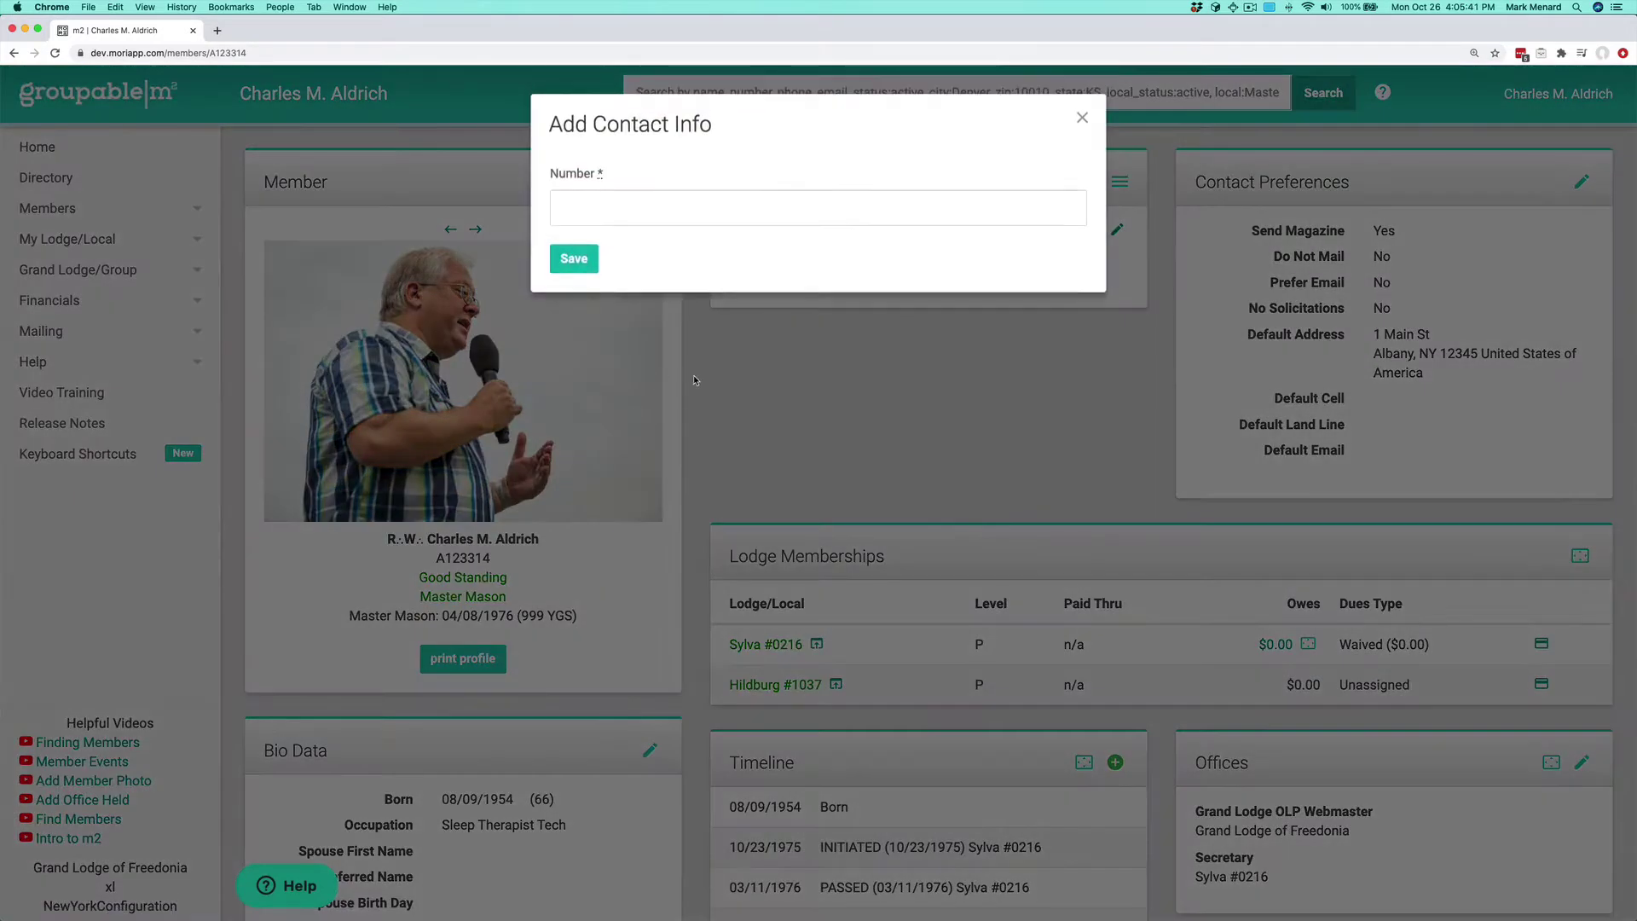
{"action": "left_click", "coordinate": [786, 203]}
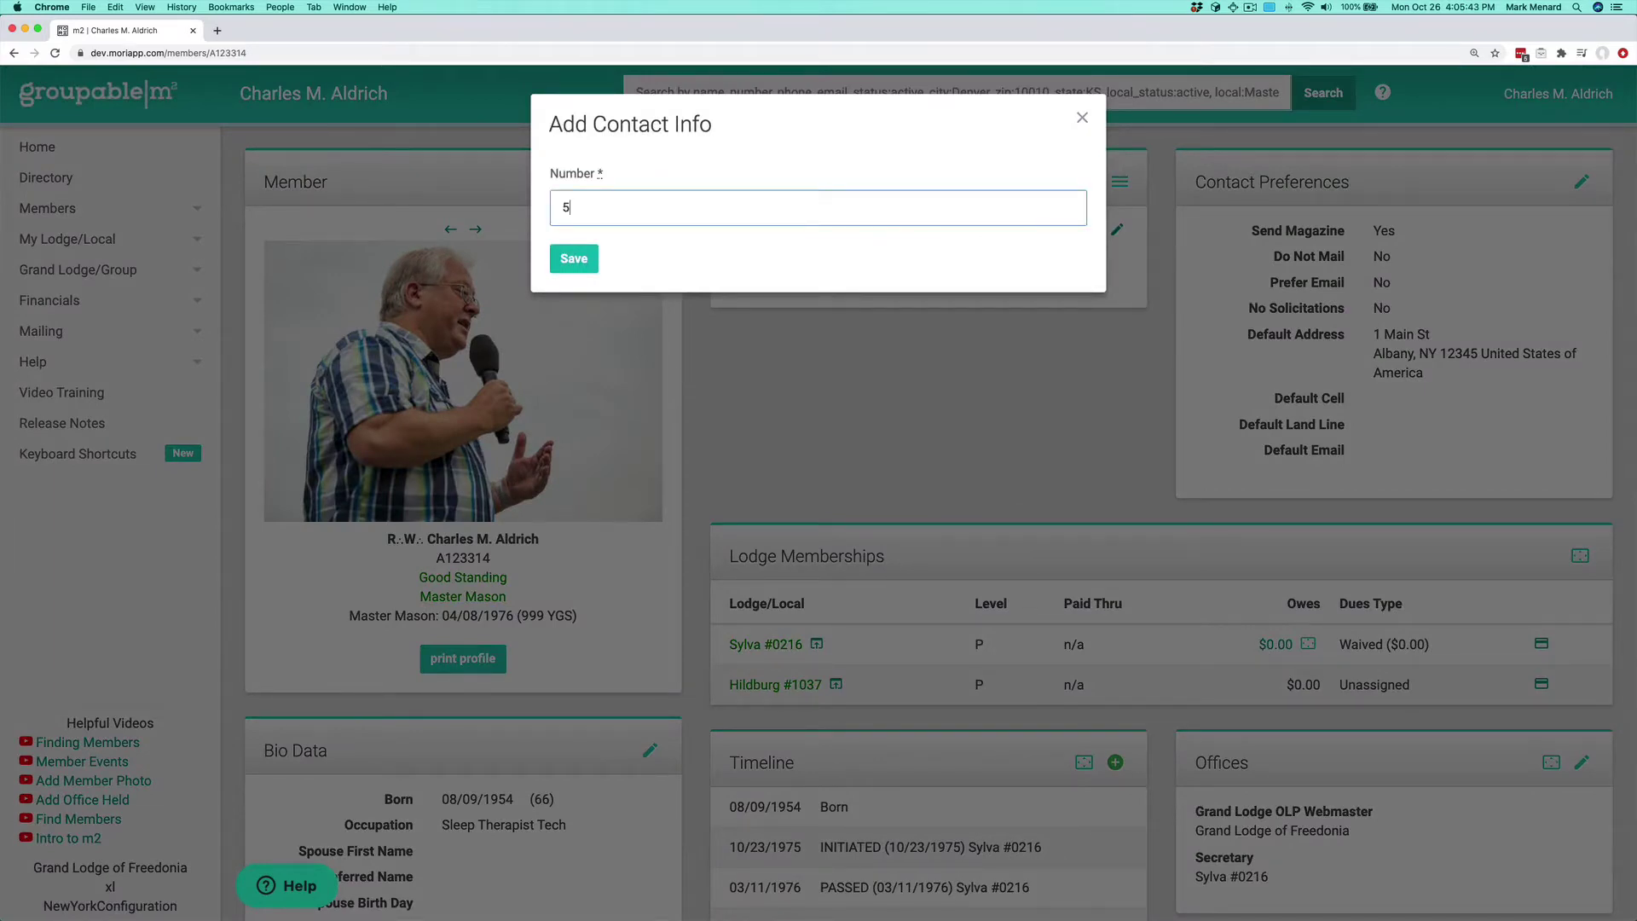
{"action": "left_click", "coordinate": [574, 258]}
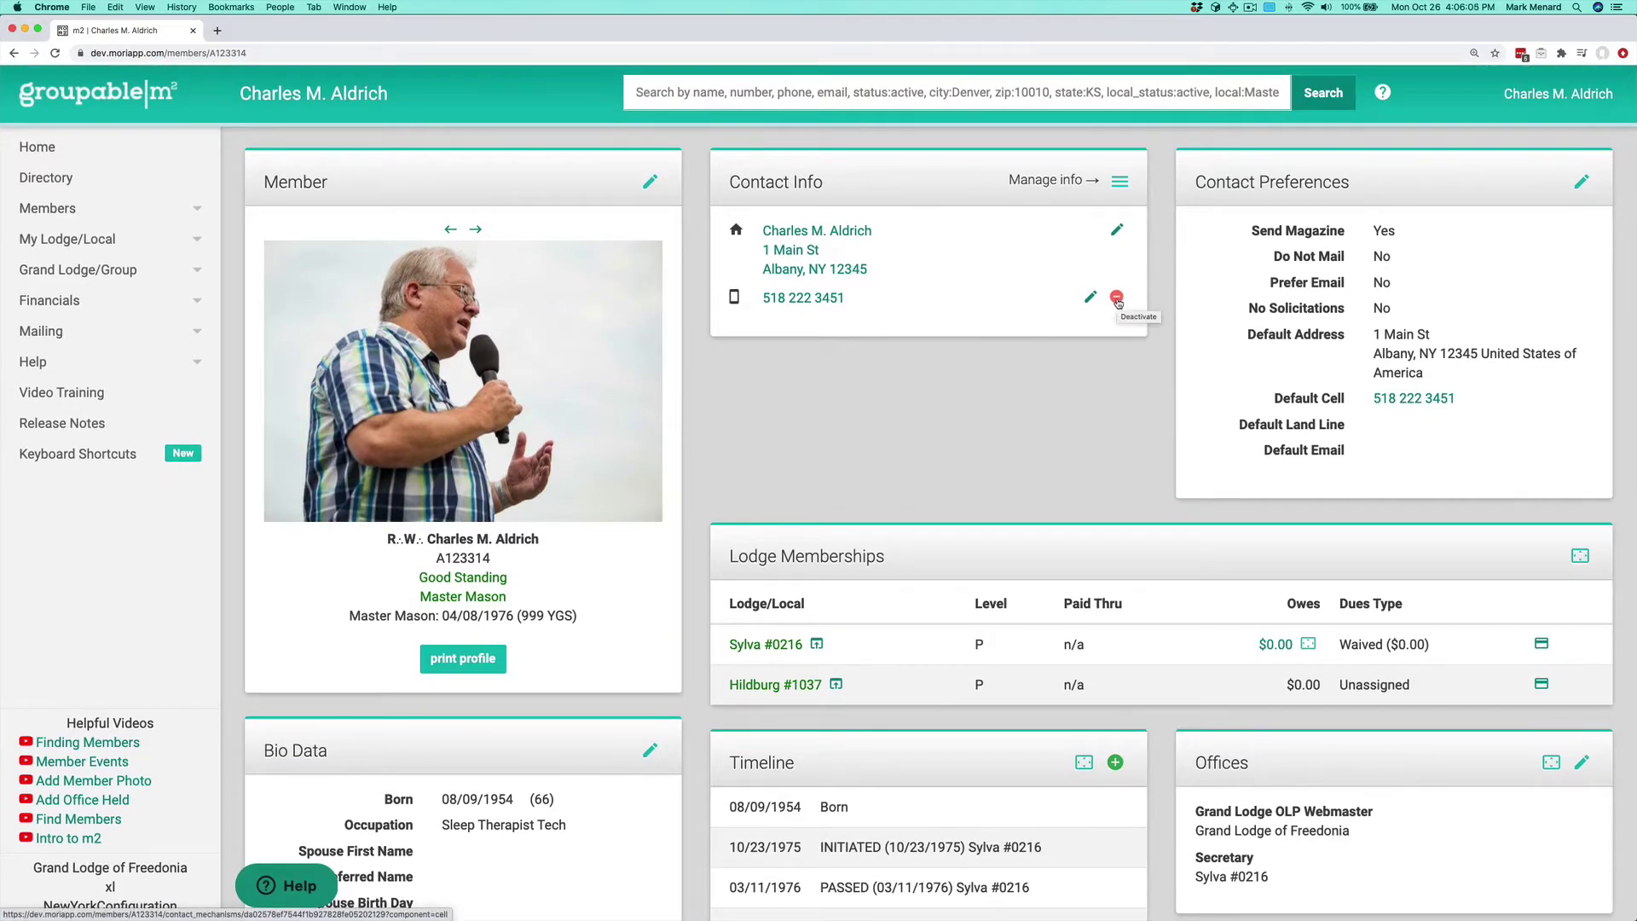
{"action": "left_click", "coordinate": [1117, 298]}
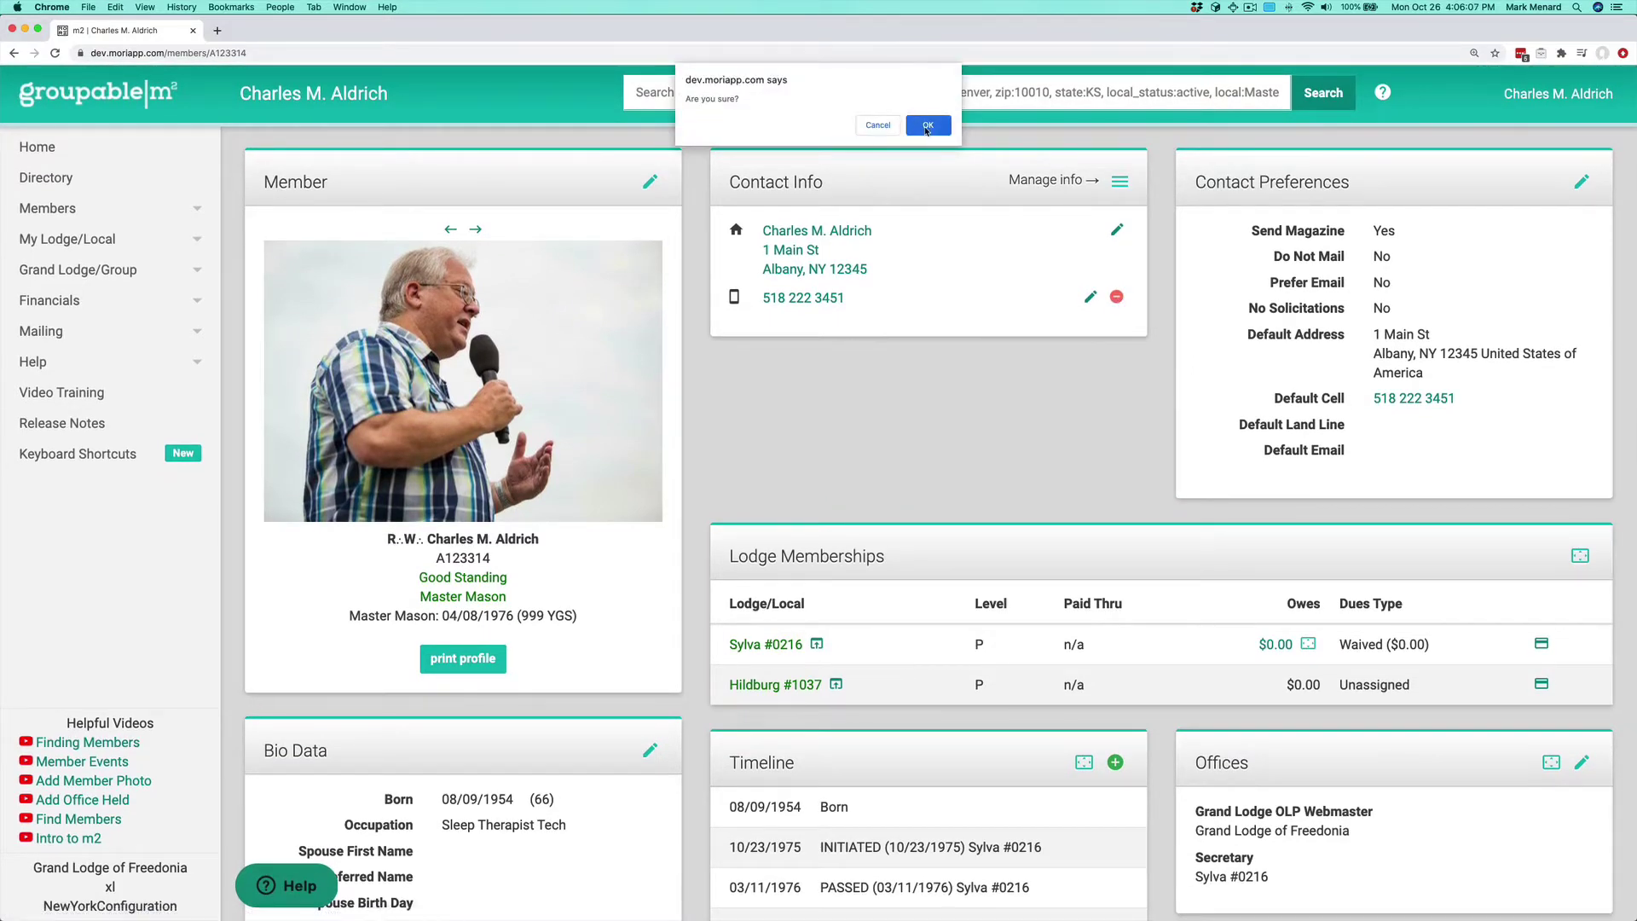
{"action": "left_click", "coordinate": [927, 125]}
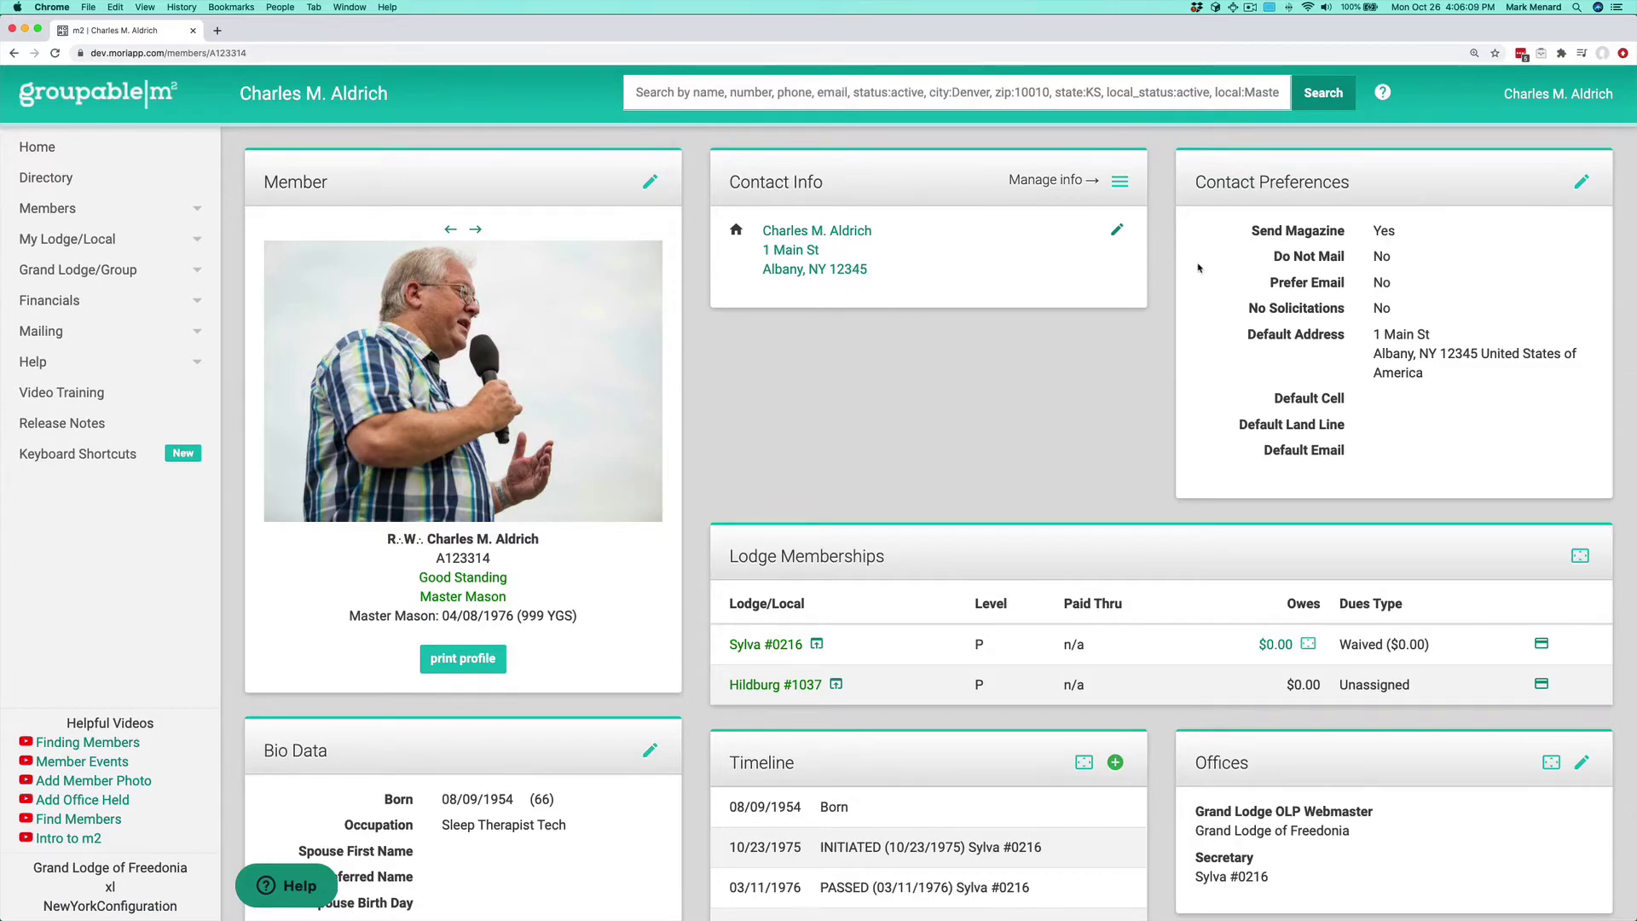
Step: Add the member's primary cell phone number and save it
{"action": "left_click", "coordinate": [1119, 181]}
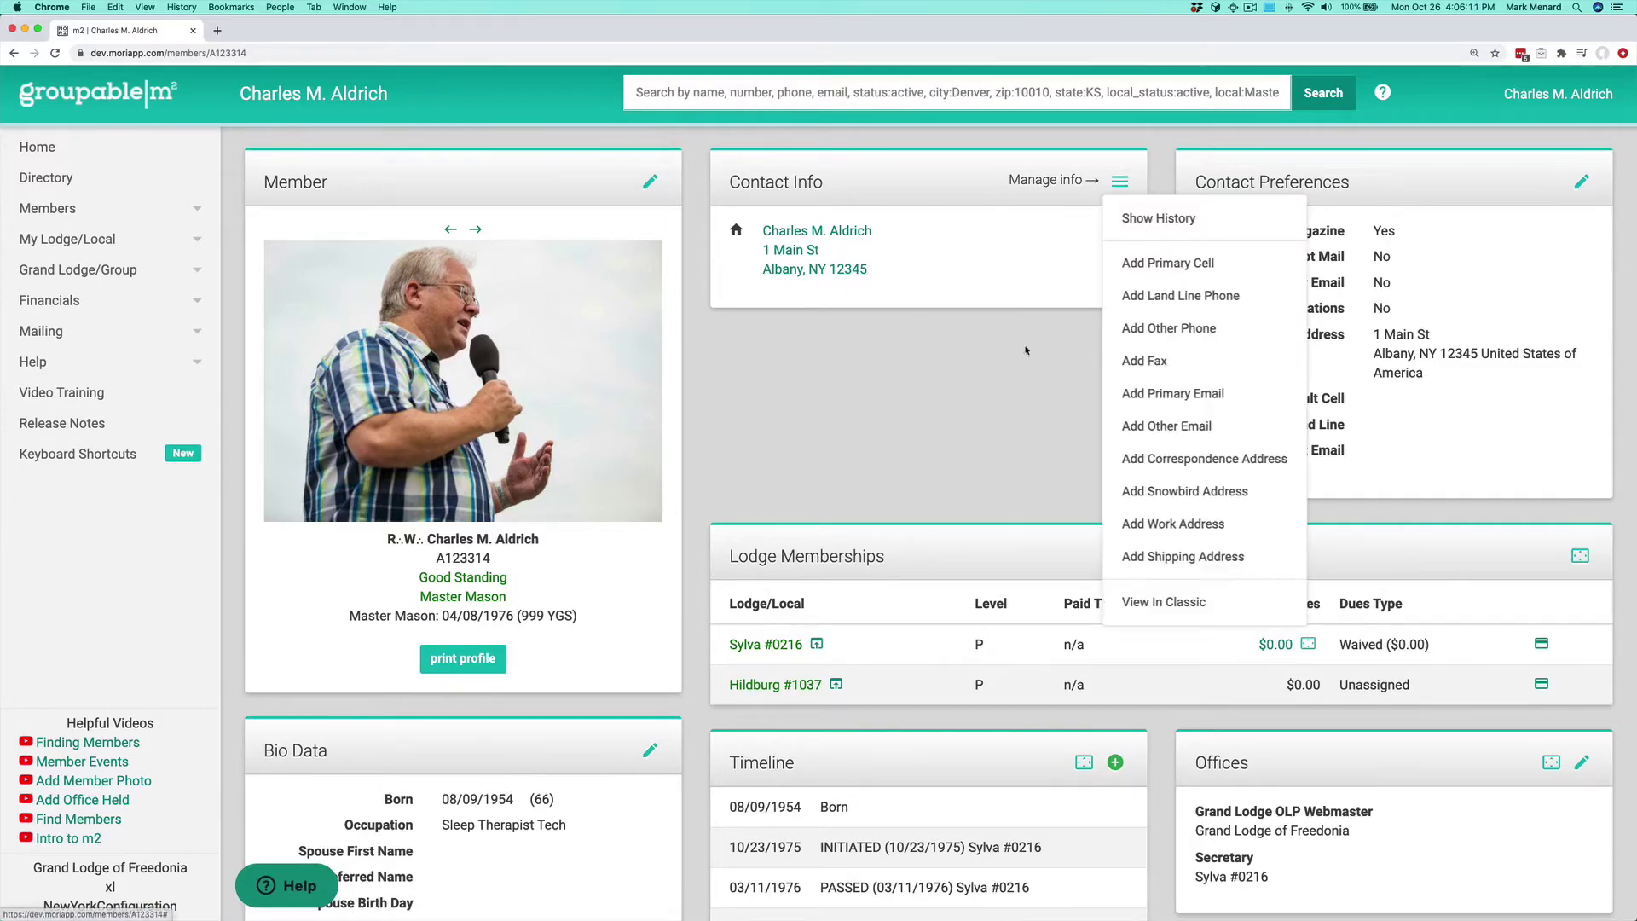
{"action": "left_click", "coordinate": [1182, 260]}
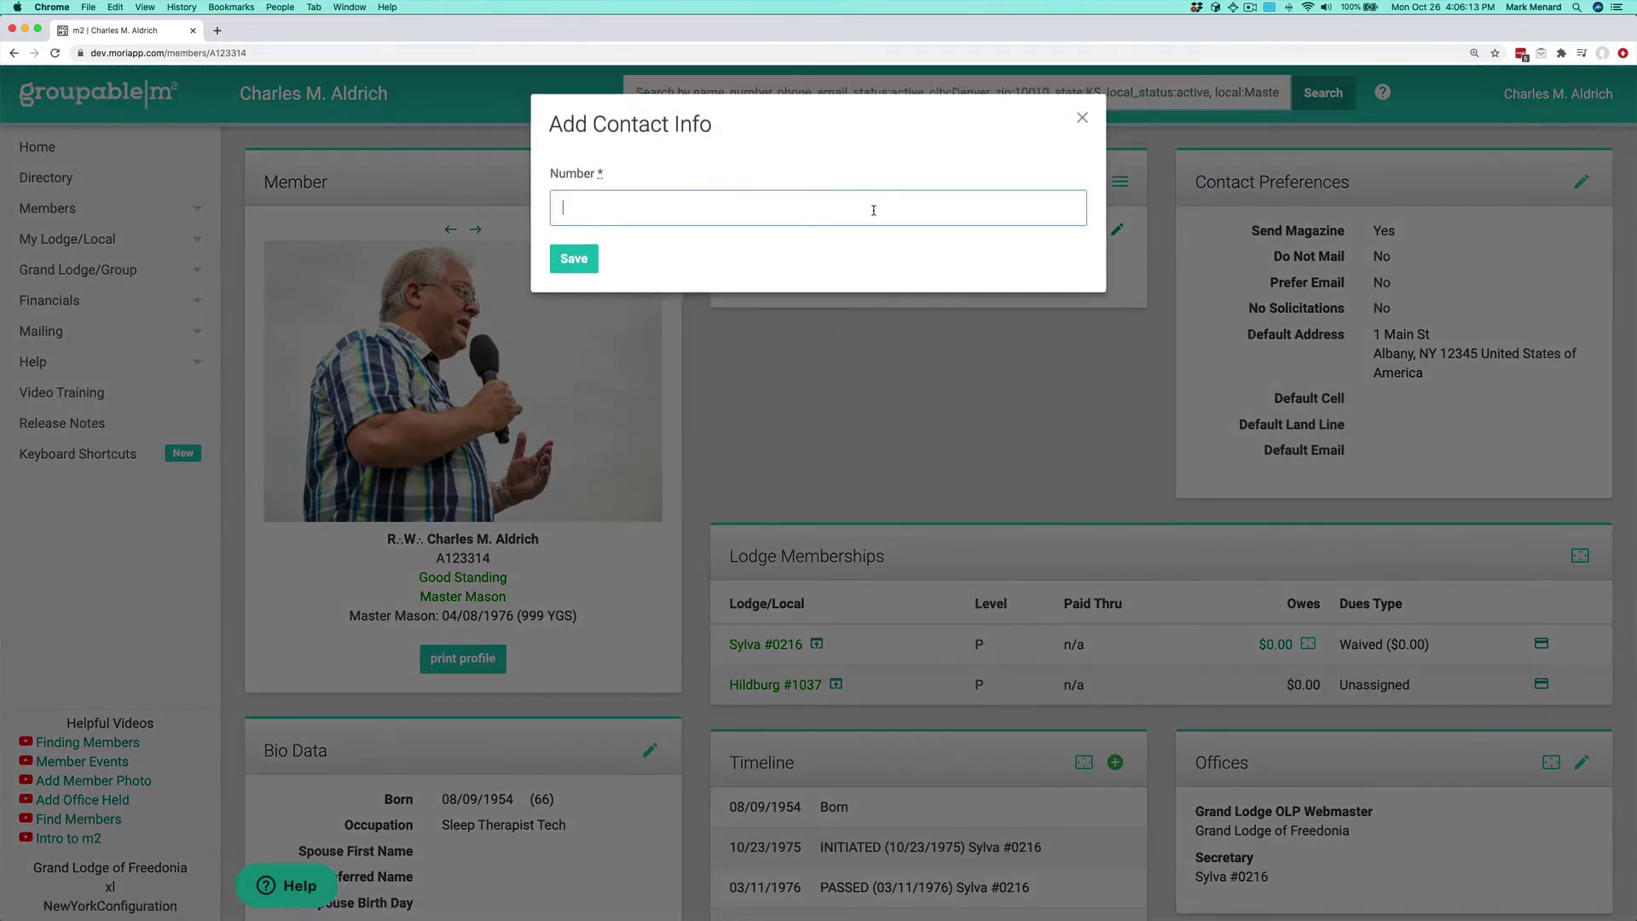
{"action": "left_click", "coordinate": [596, 258]}
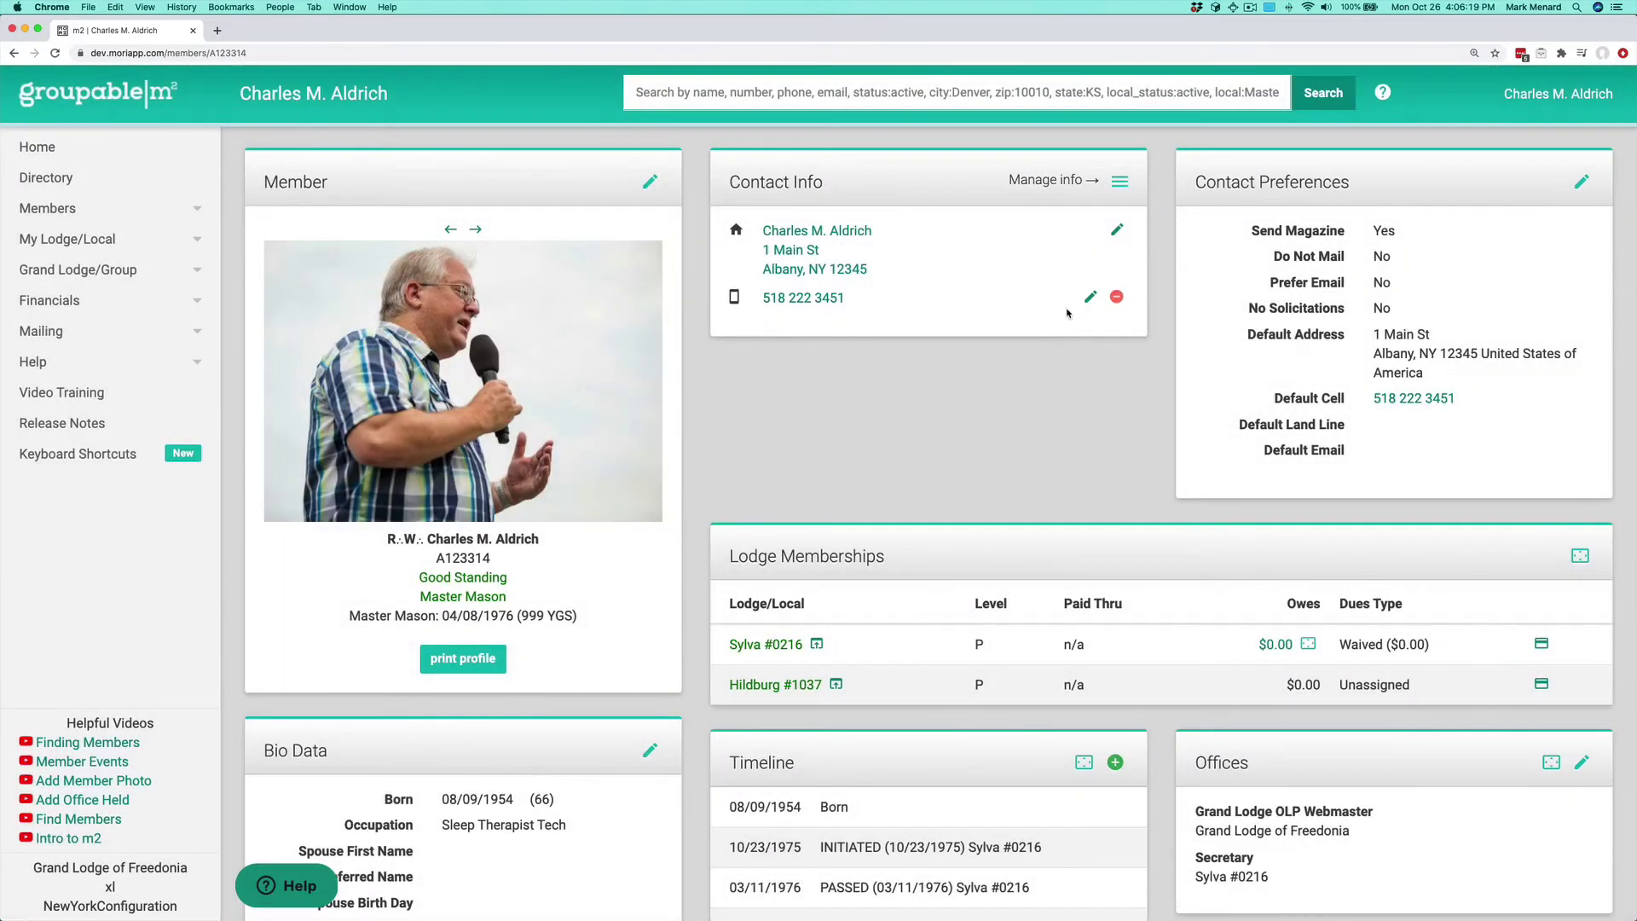
Step: Add the member's primary email address, correcting the domain typo, and save it
{"action": "left_click", "coordinate": [1120, 183]}
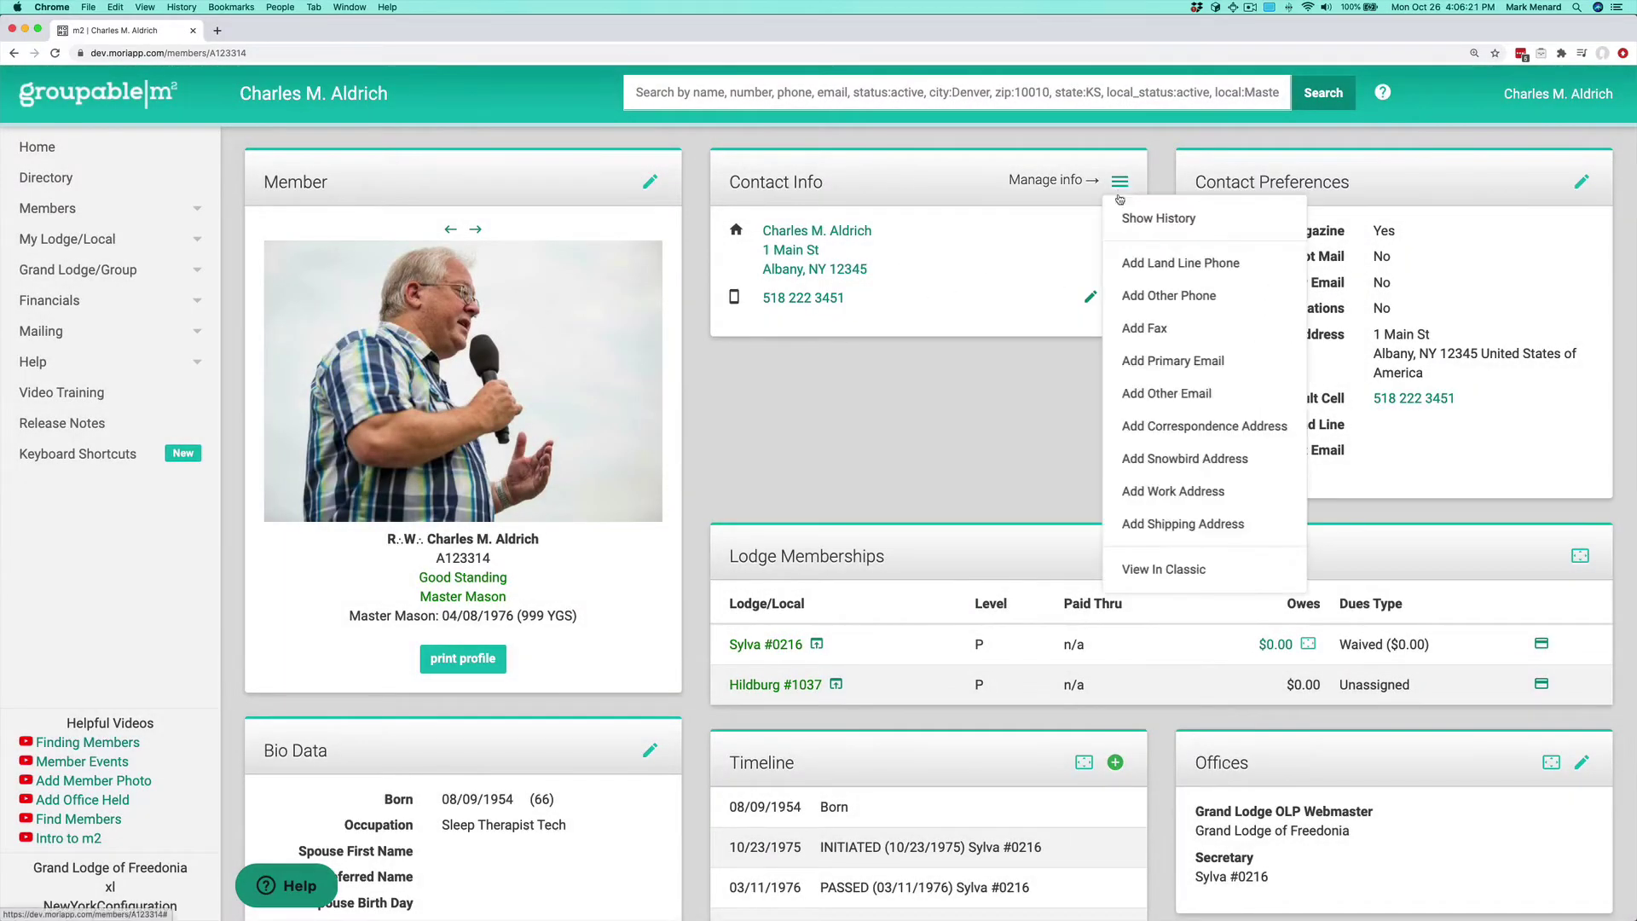
{"action": "left_click", "coordinate": [1205, 362]}
{"action": "left_click", "coordinate": [628, 210]}
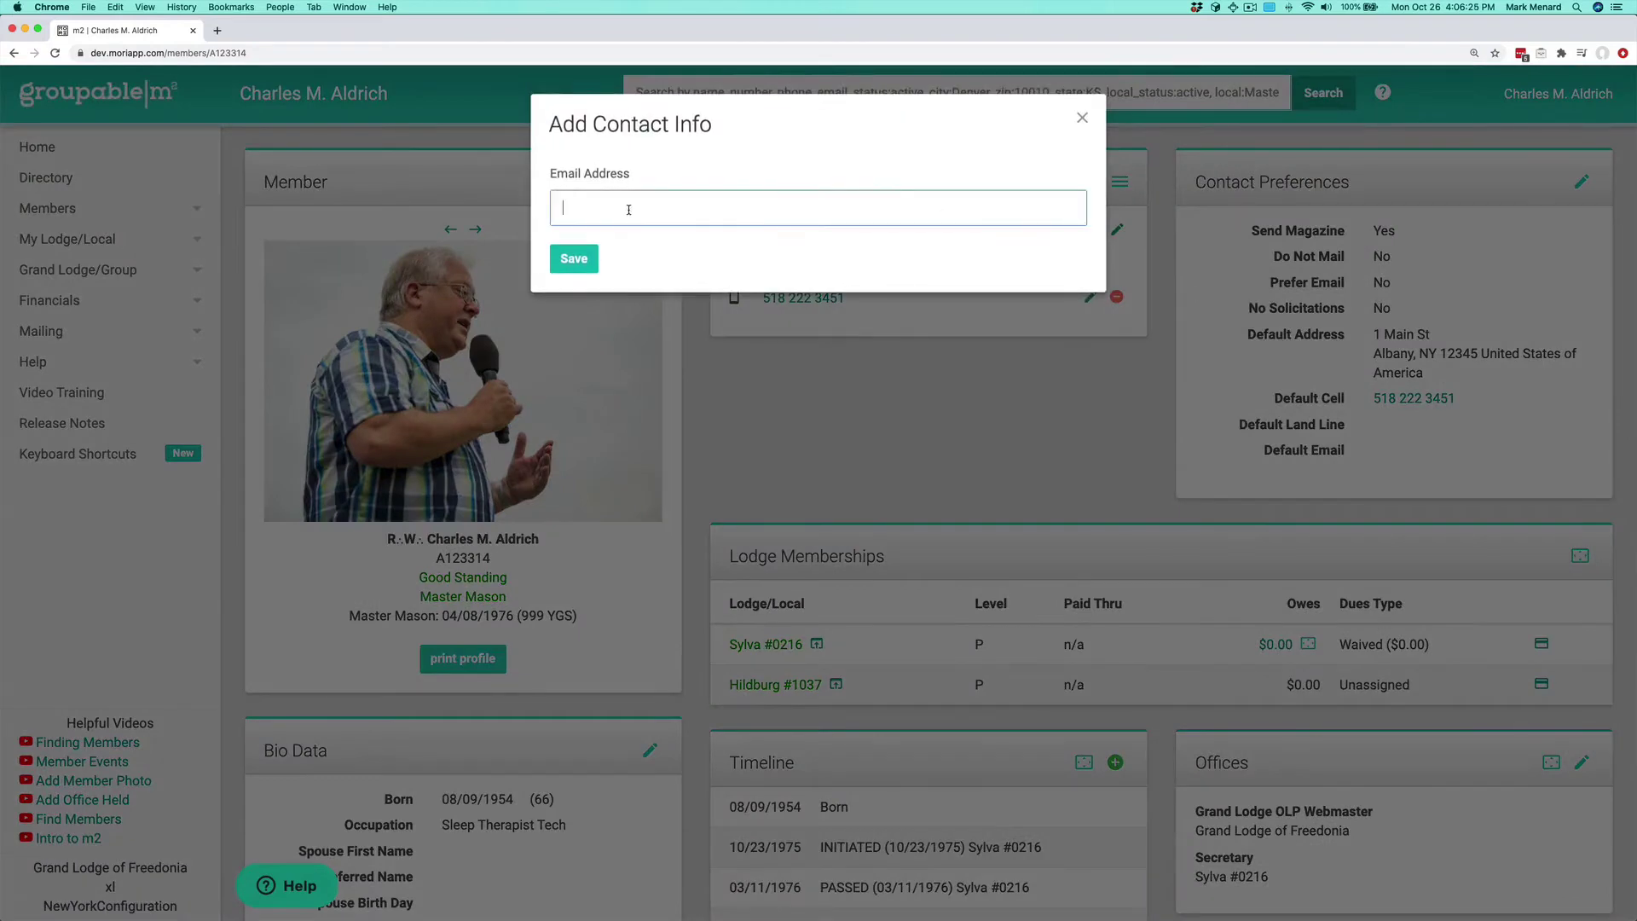
{"action": "type", "text": "johndoe@exampla"}
{"action": "key", "text": "BackSpace"}
{"action": "type", "text": "e.com"}
{"action": "key", "text": "Return"}
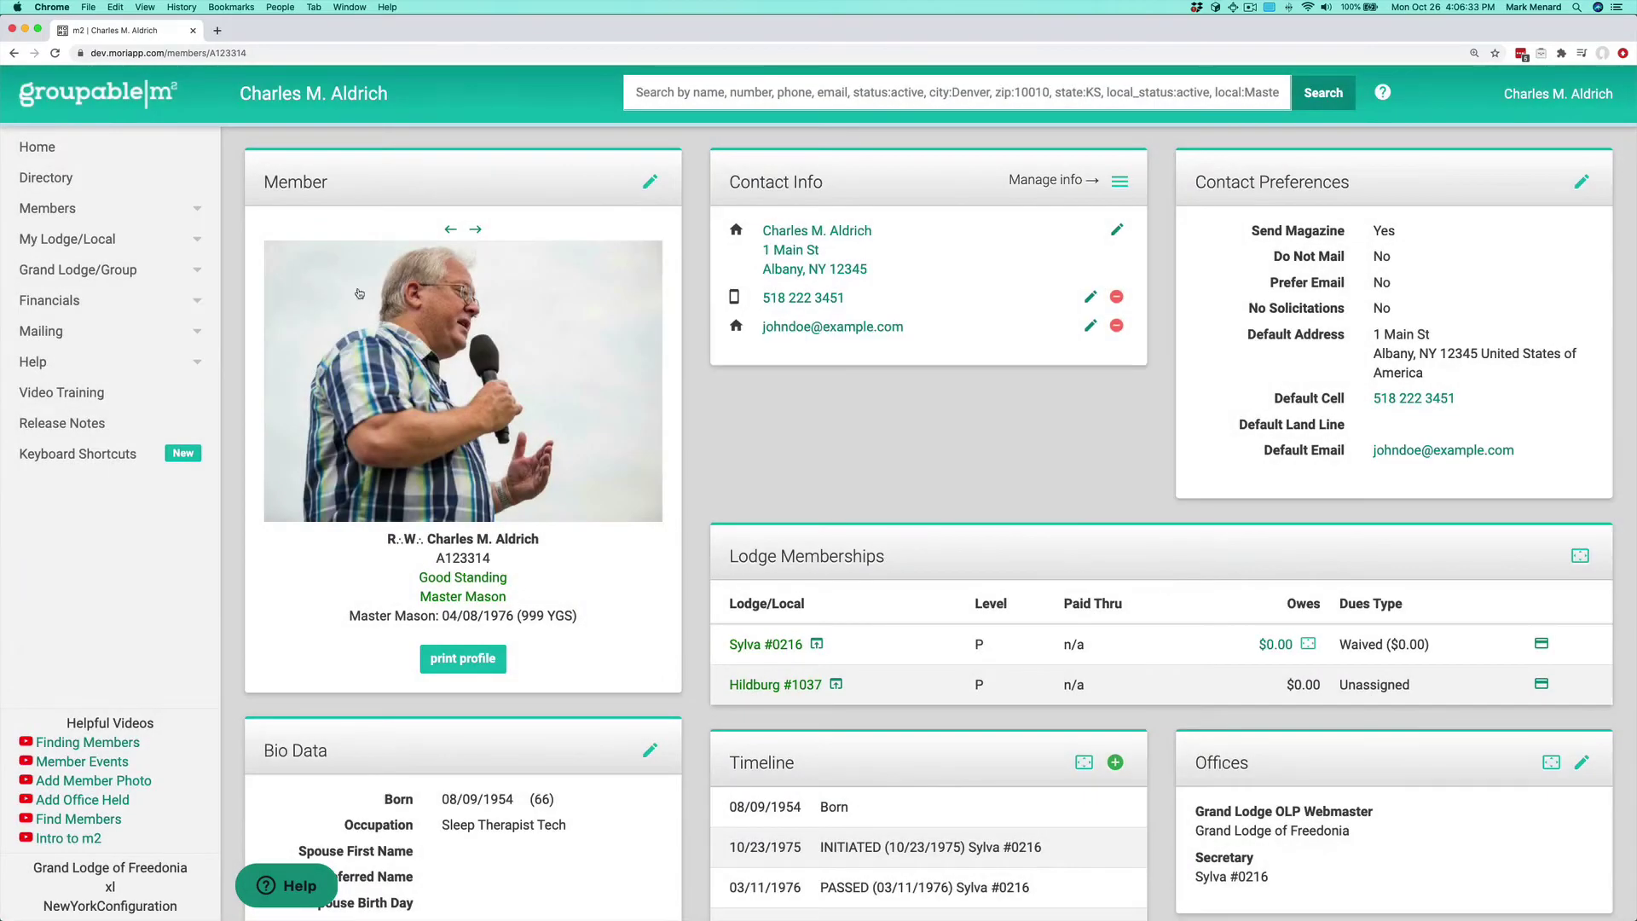
{"action": "left_click", "coordinate": [1120, 182]}
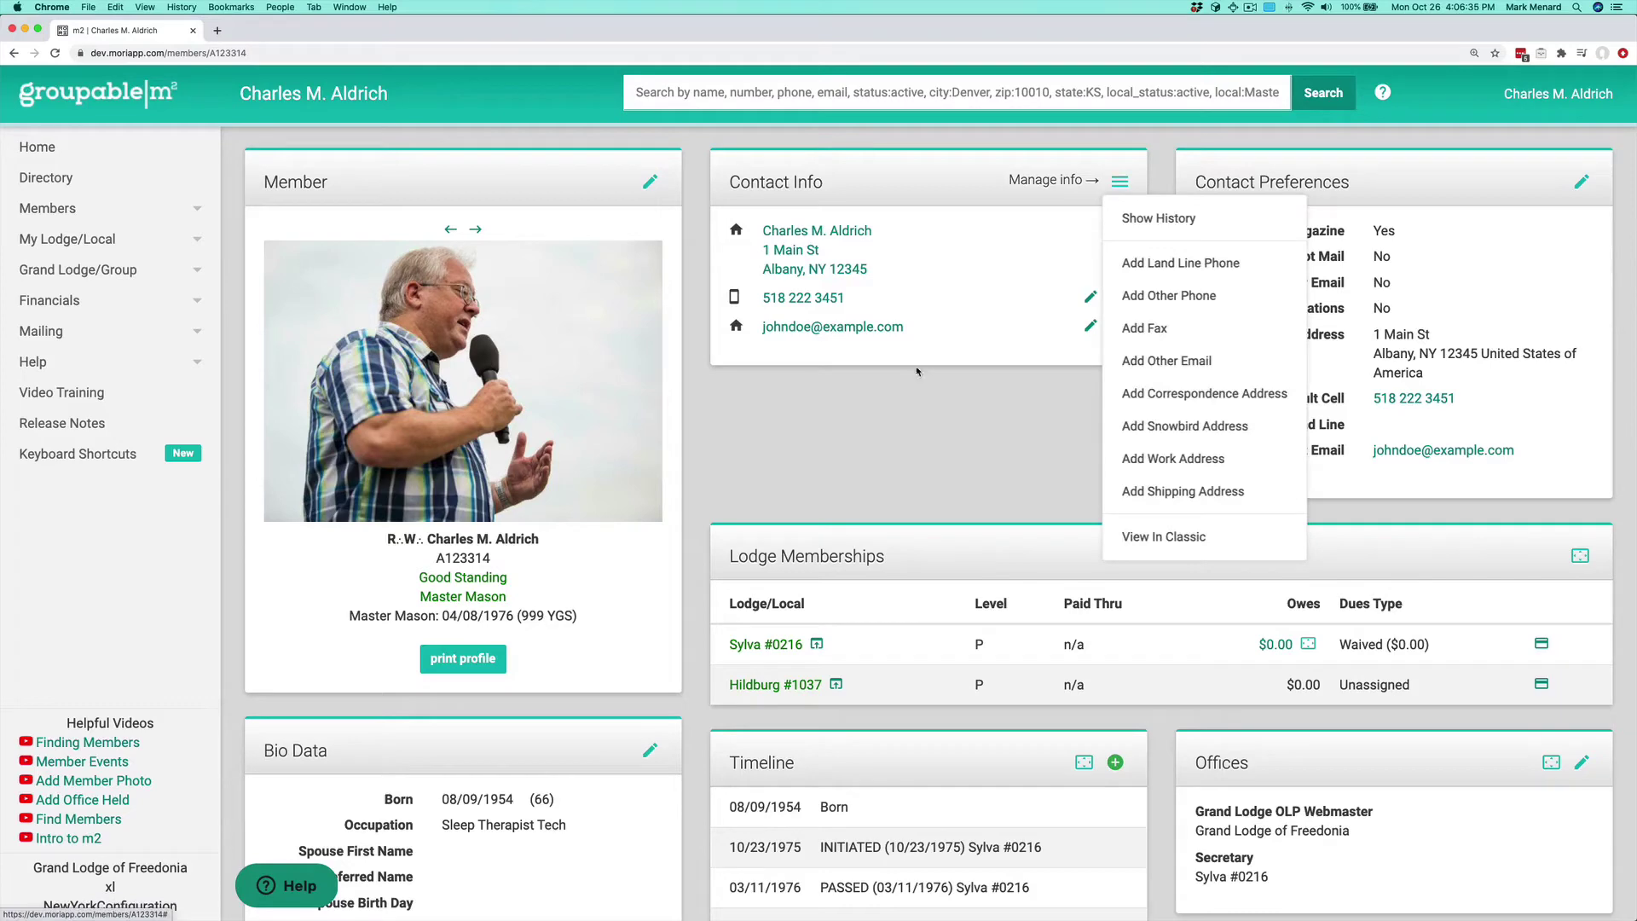
Step: Start a snowbird address with the street line, Florida City, state FL and zip code
{"action": "left_click", "coordinate": [1185, 425]}
{"action": "left_click", "coordinate": [687, 208]}
{"action": "type", "text": "1 m"}
{"action": "key", "text": "BackSpace"}
{"action": "type", "text": "Main St"}
{"action": "key", "text": "Tab"}
{"action": "key", "text": "Tab"}
{"action": "type", "text": "Fo"}
{"action": "key", "text": "BackSpace"}
{"action": "type", "text": "lorid"}
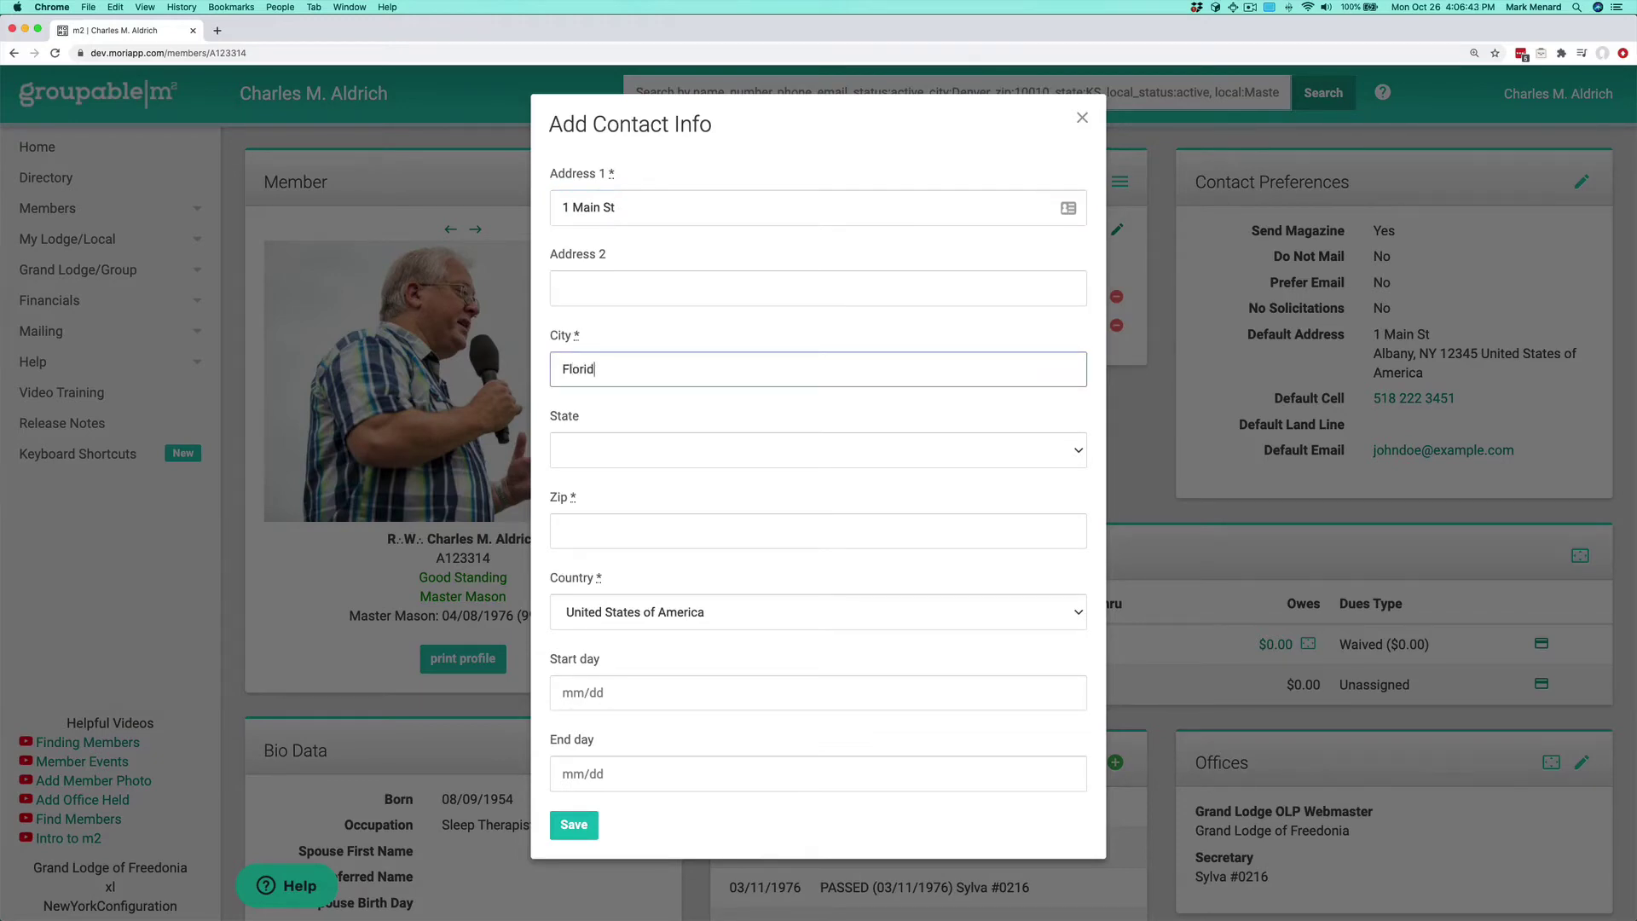
{"action": "type", "text": "a City"}
{"action": "key", "text": "Tab"}
{"action": "key", "text": "f"}
{"action": "key", "text": "Tab"}
{"action": "type", "text": "32452"}
Step: Make the snowbird address active 10/01 to 04/15, save it, and highlight the new default
{"action": "key", "text": "Tab"}
{"action": "key", "text": "Tab"}
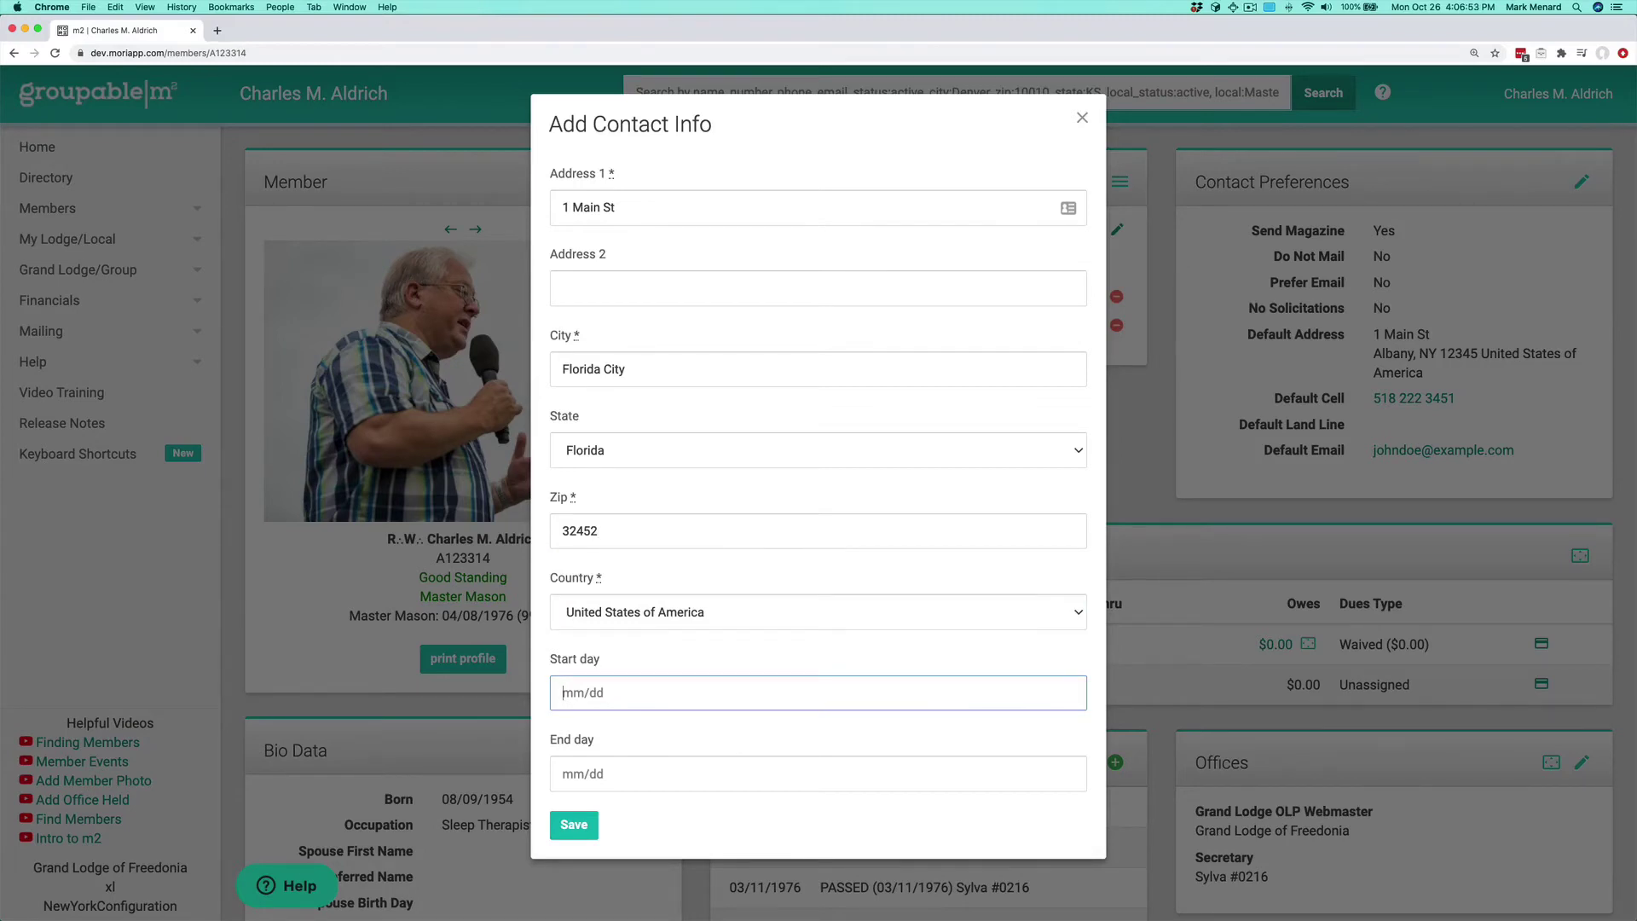
{"action": "type", "text": "10/01"}
{"action": "key", "text": "Tab"}
{"action": "type", "text": "04/15"}
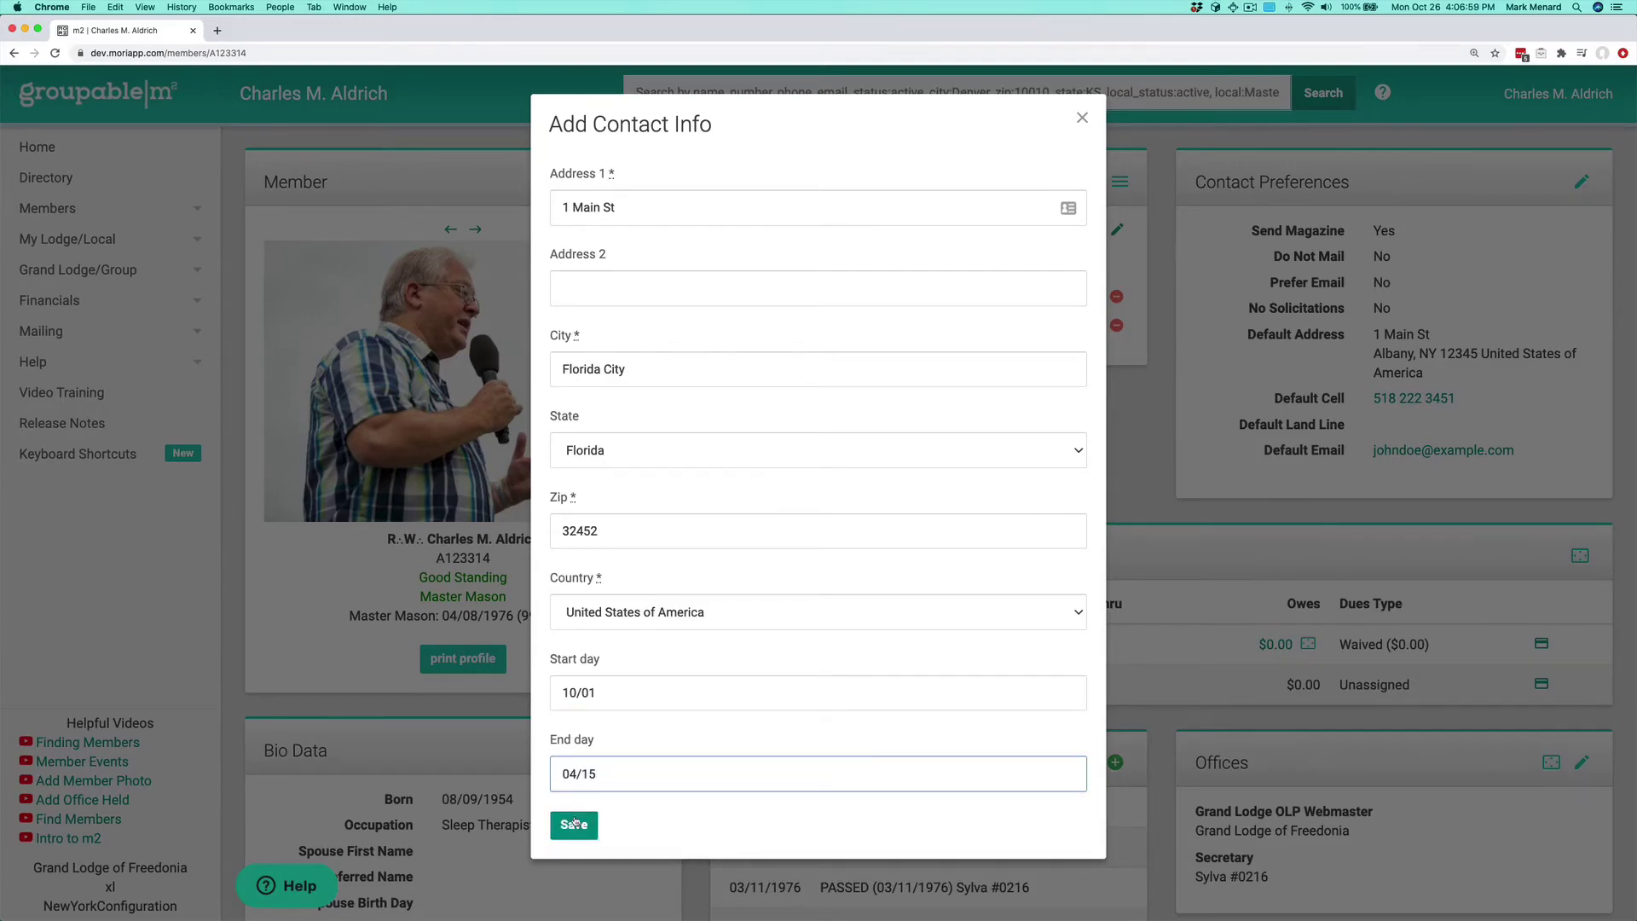
{"action": "left_click", "coordinate": [574, 824]}
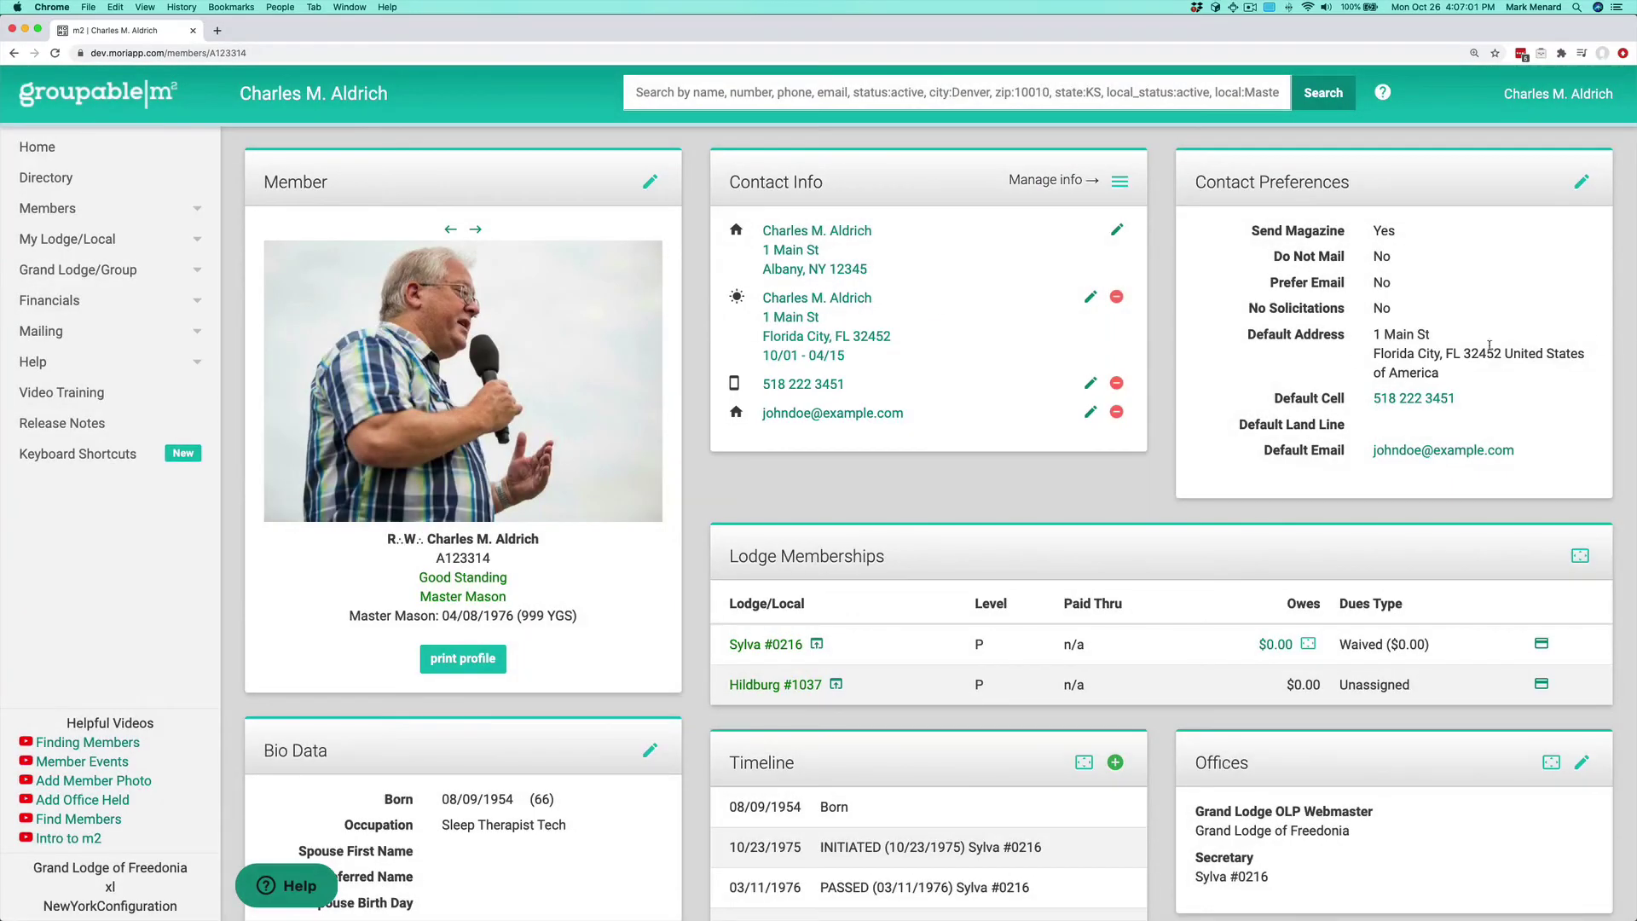
{"action": "left_click_drag", "start_coordinate": [1372, 334], "coordinate": [1502, 380]}
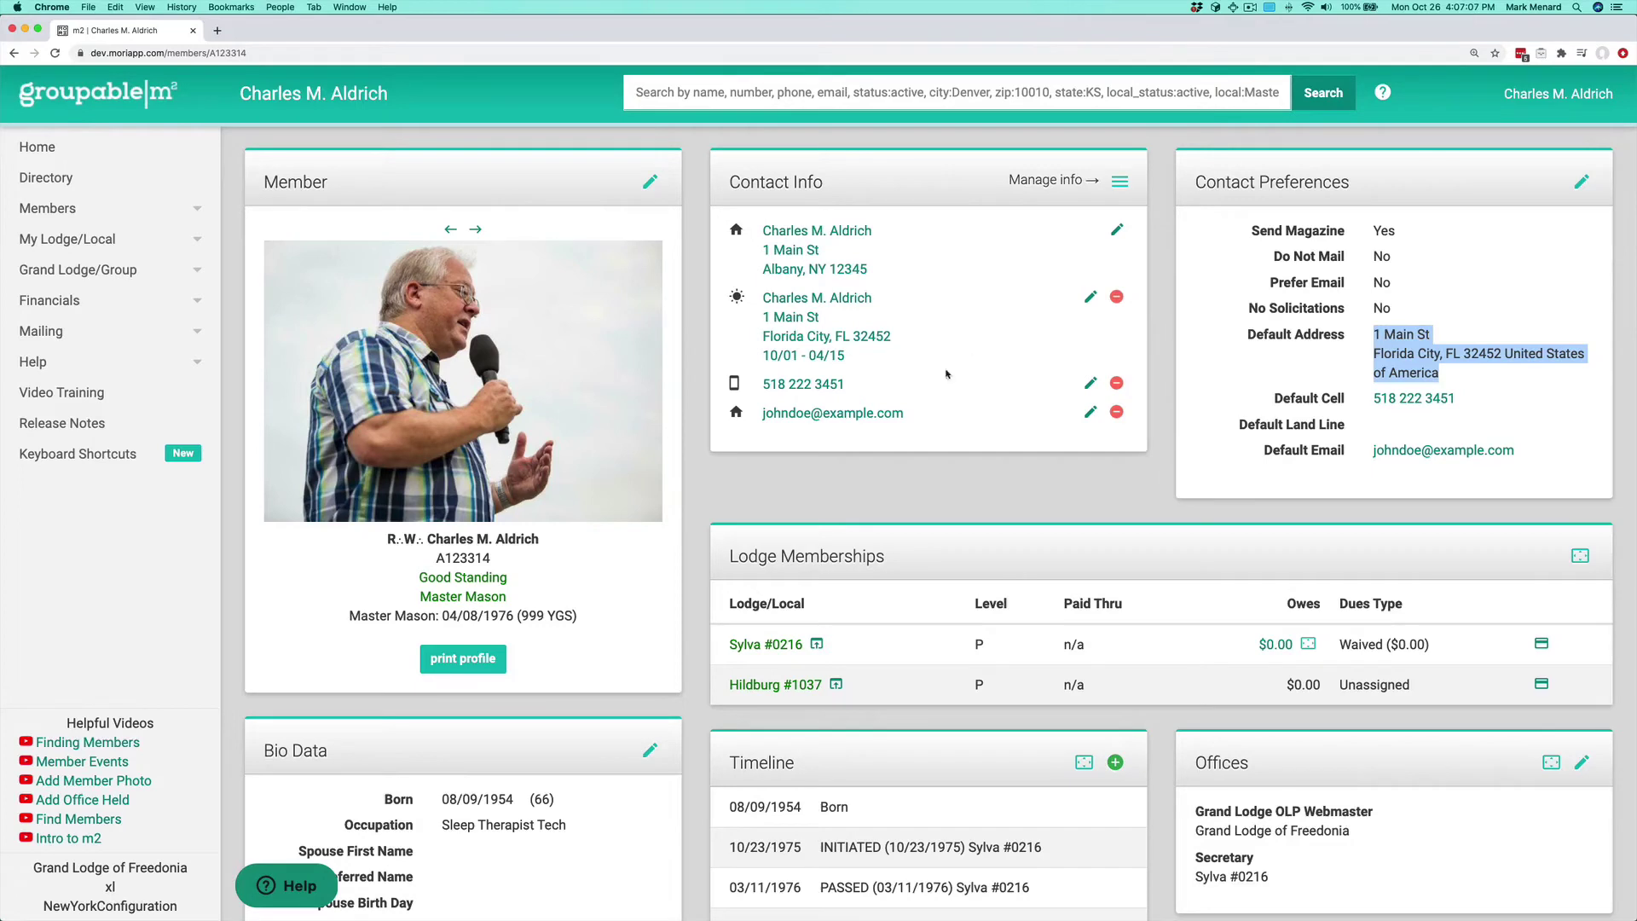
Step: Add a snowbird phone number to the member's contact info
{"action": "left_click", "coordinate": [1119, 182]}
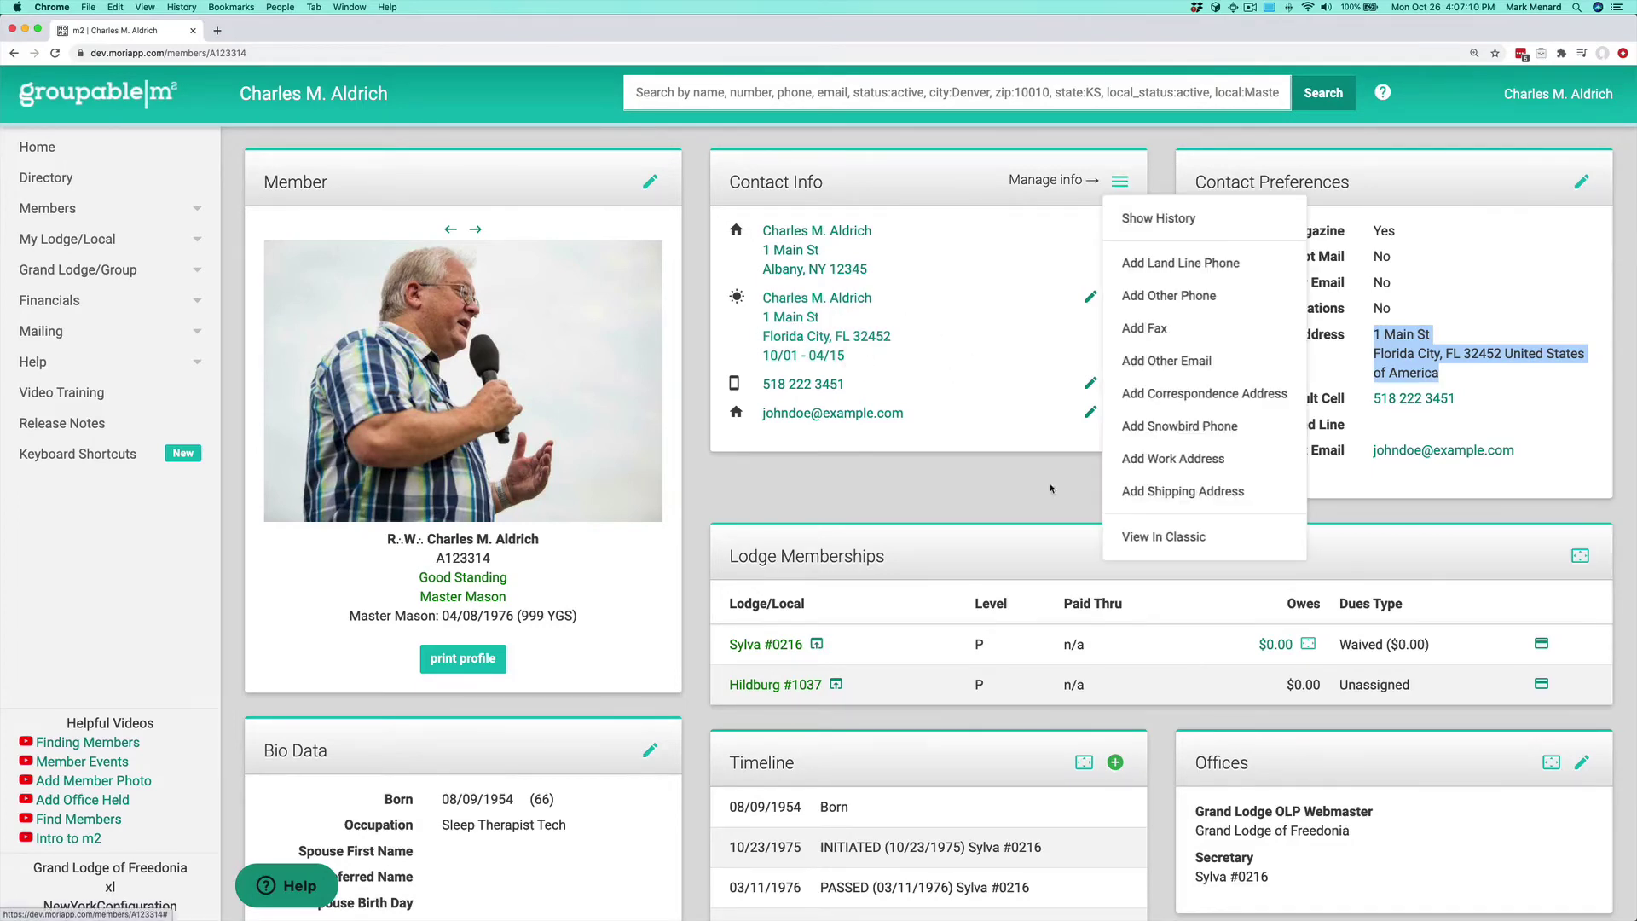
{"action": "left_click", "coordinate": [1153, 426]}
{"action": "left_click", "coordinate": [669, 215]}
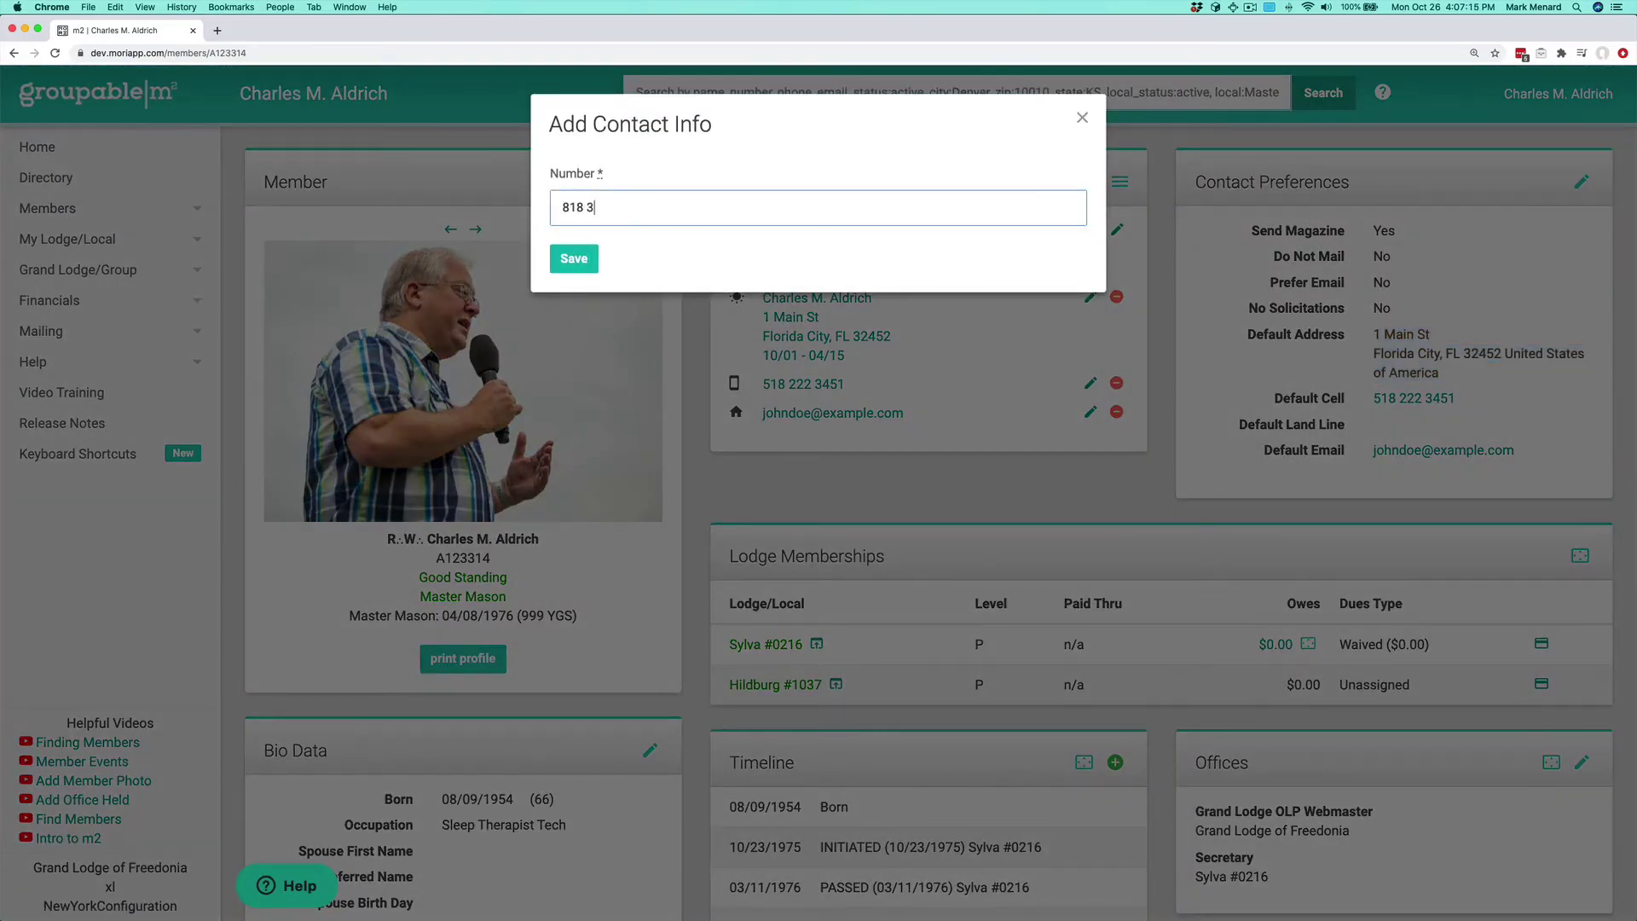
{"action": "left_click", "coordinate": [574, 258]}
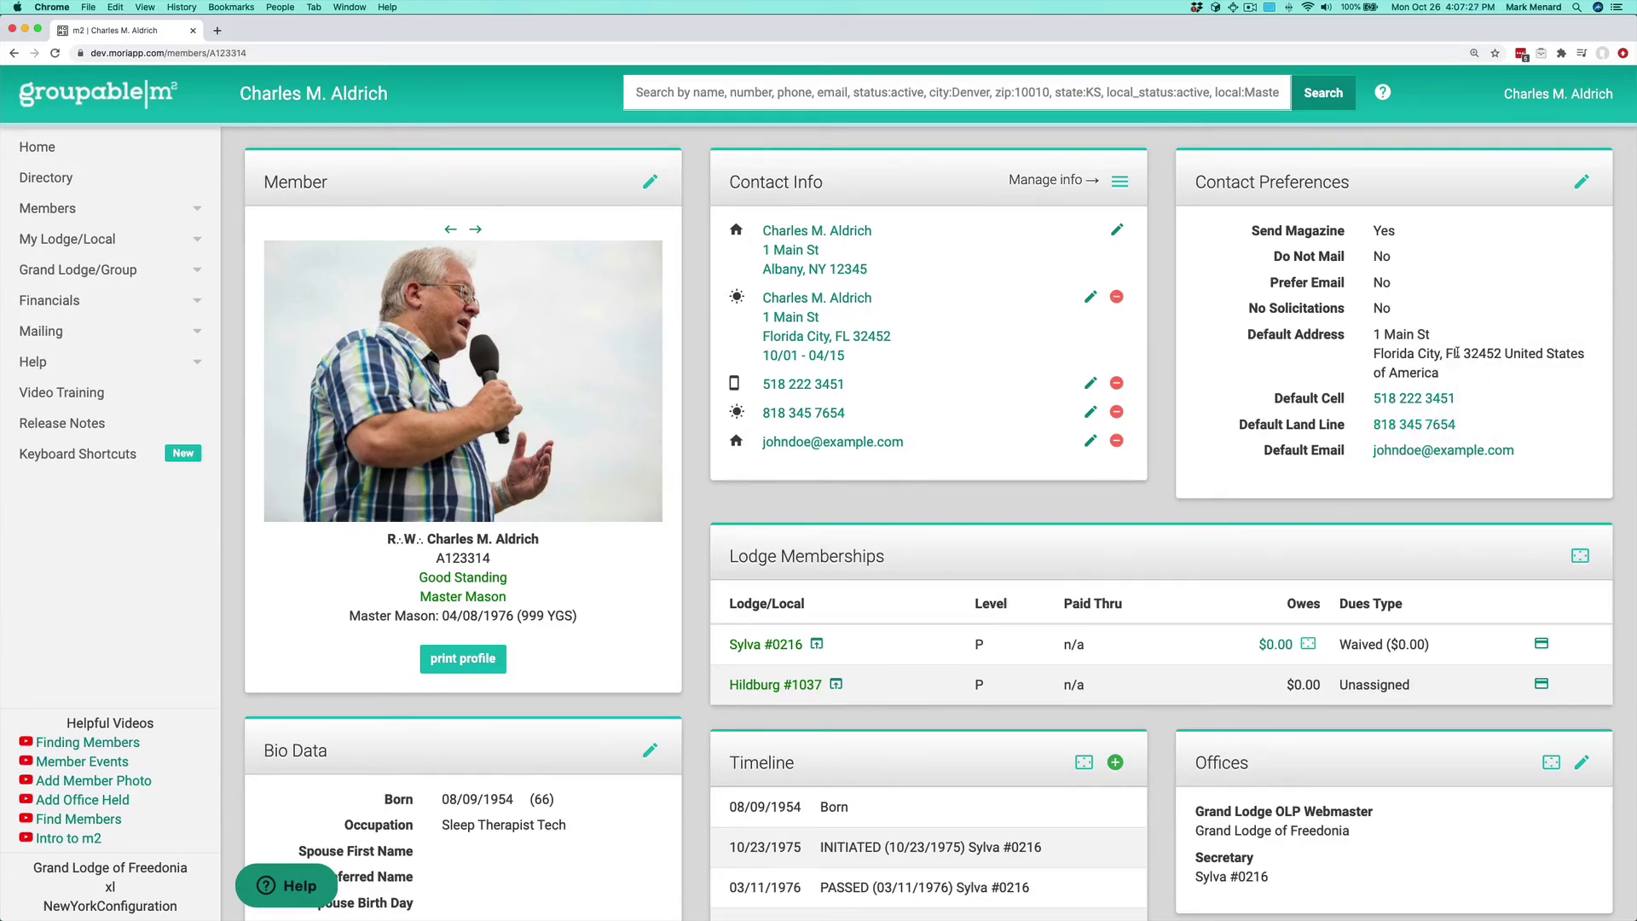
Step: Remove the Florida snowbird address along with its phone, confirming the deletion
{"action": "left_click", "coordinate": [1115, 298]}
{"action": "left_click", "coordinate": [914, 164]}
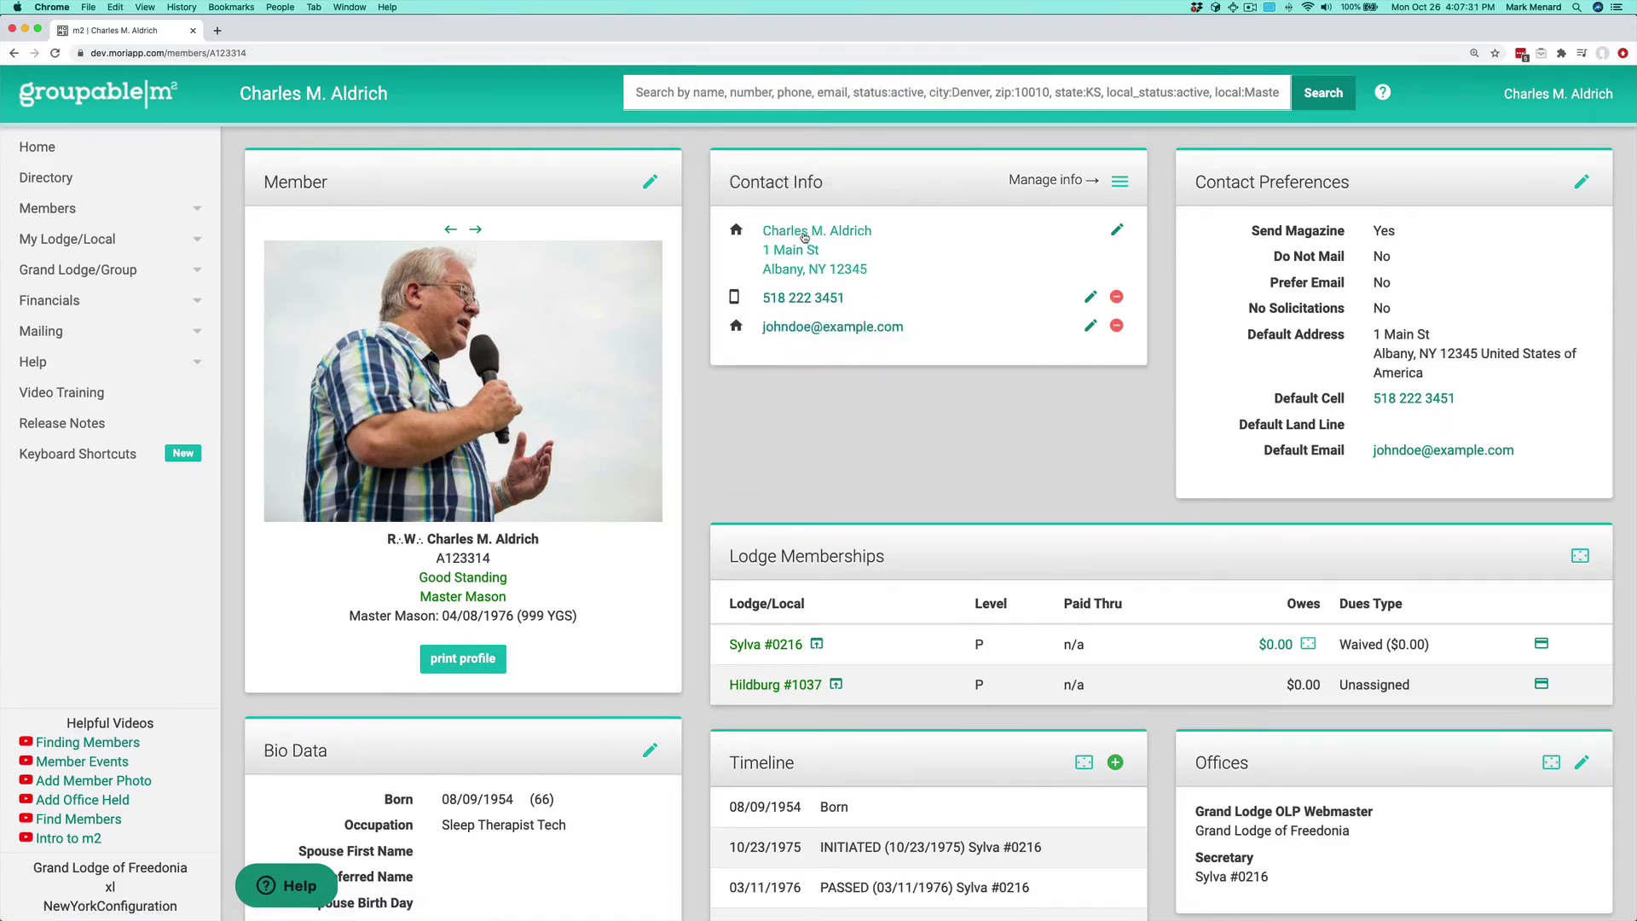
{"action": "left_click", "coordinate": [1119, 182]}
Step: Add the member's land line number and save it as the default land line
{"action": "left_click", "coordinate": [1168, 294]}
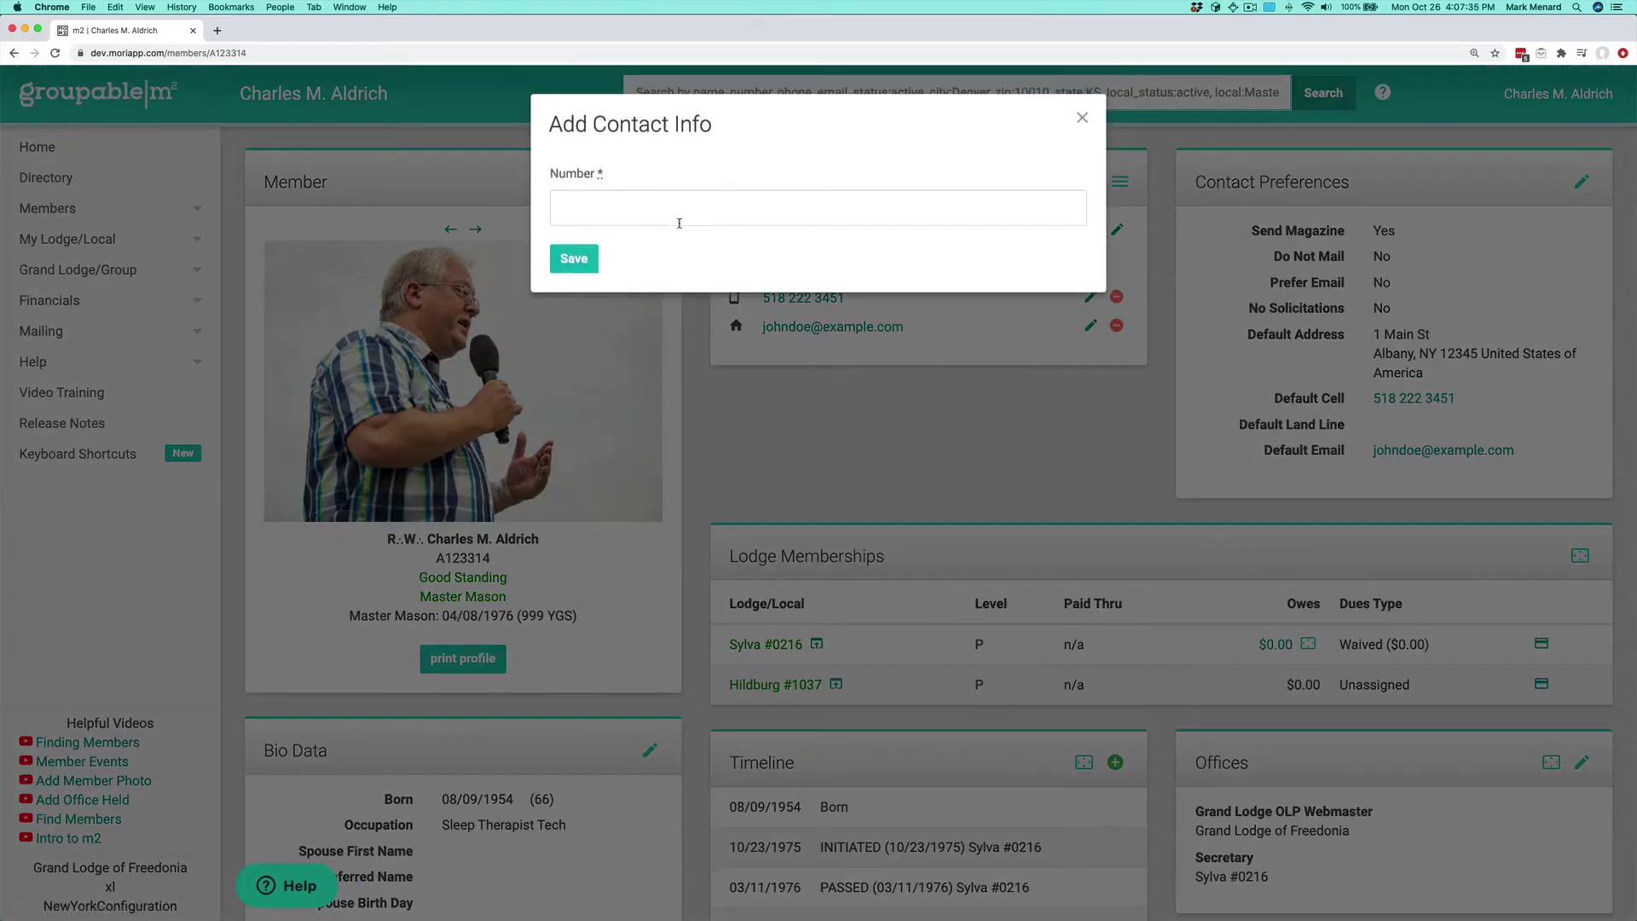
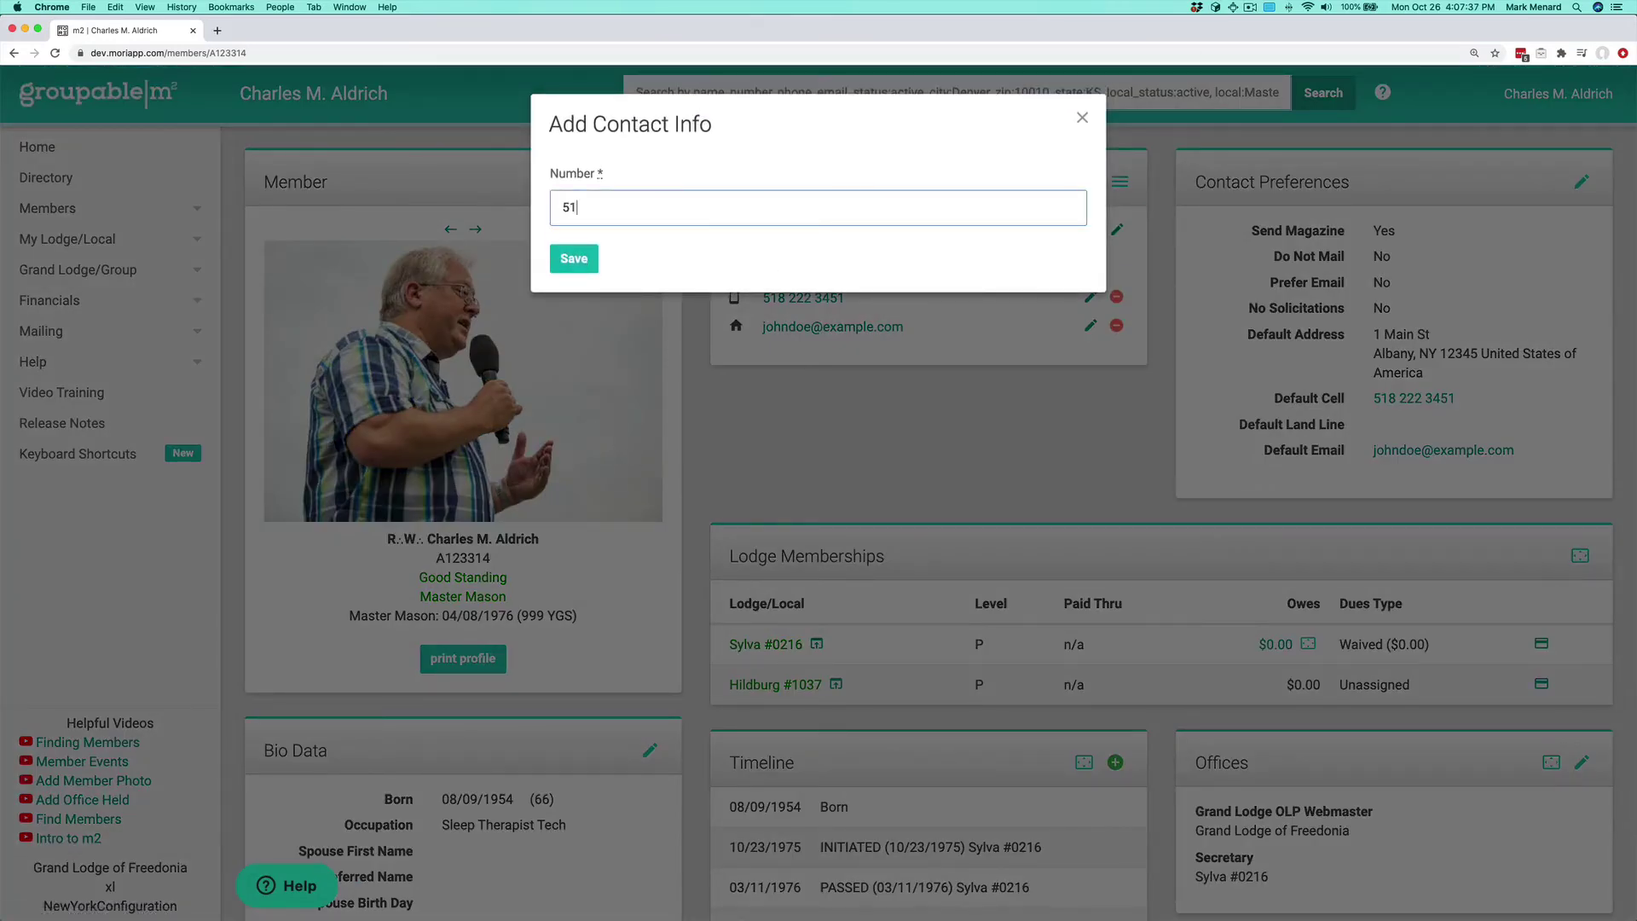
{"action": "left_click", "coordinate": [574, 258]}
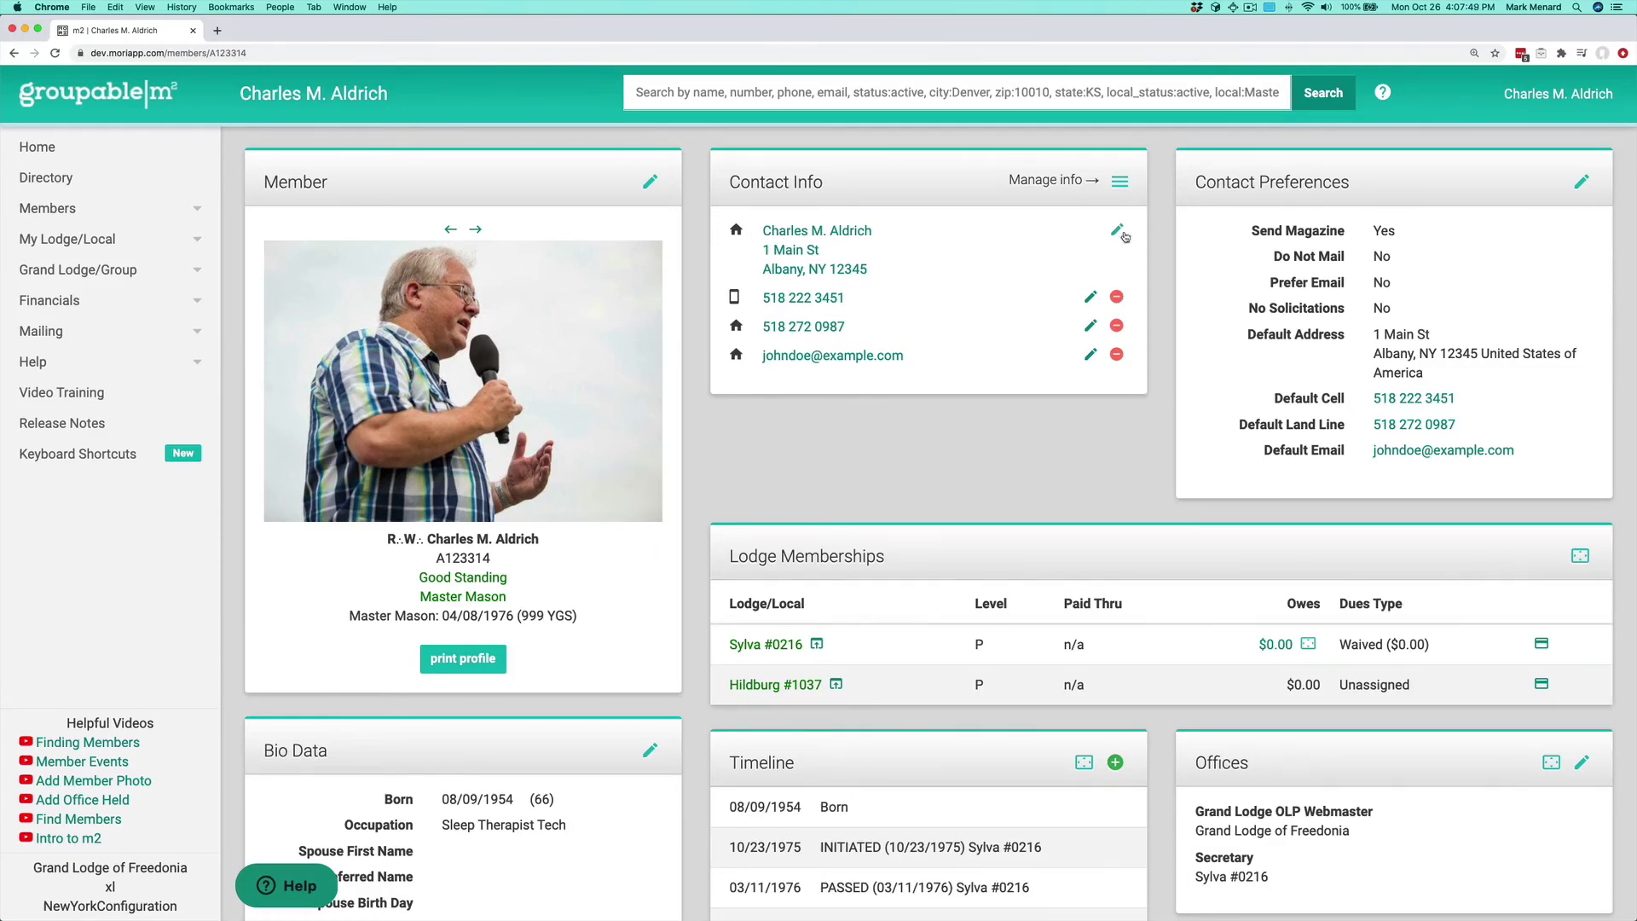
Step: Check the cell number's validity setting, keep it Valid, and close without changes
{"action": "left_click", "coordinate": [1089, 298]}
{"action": "left_click", "coordinate": [636, 300]}
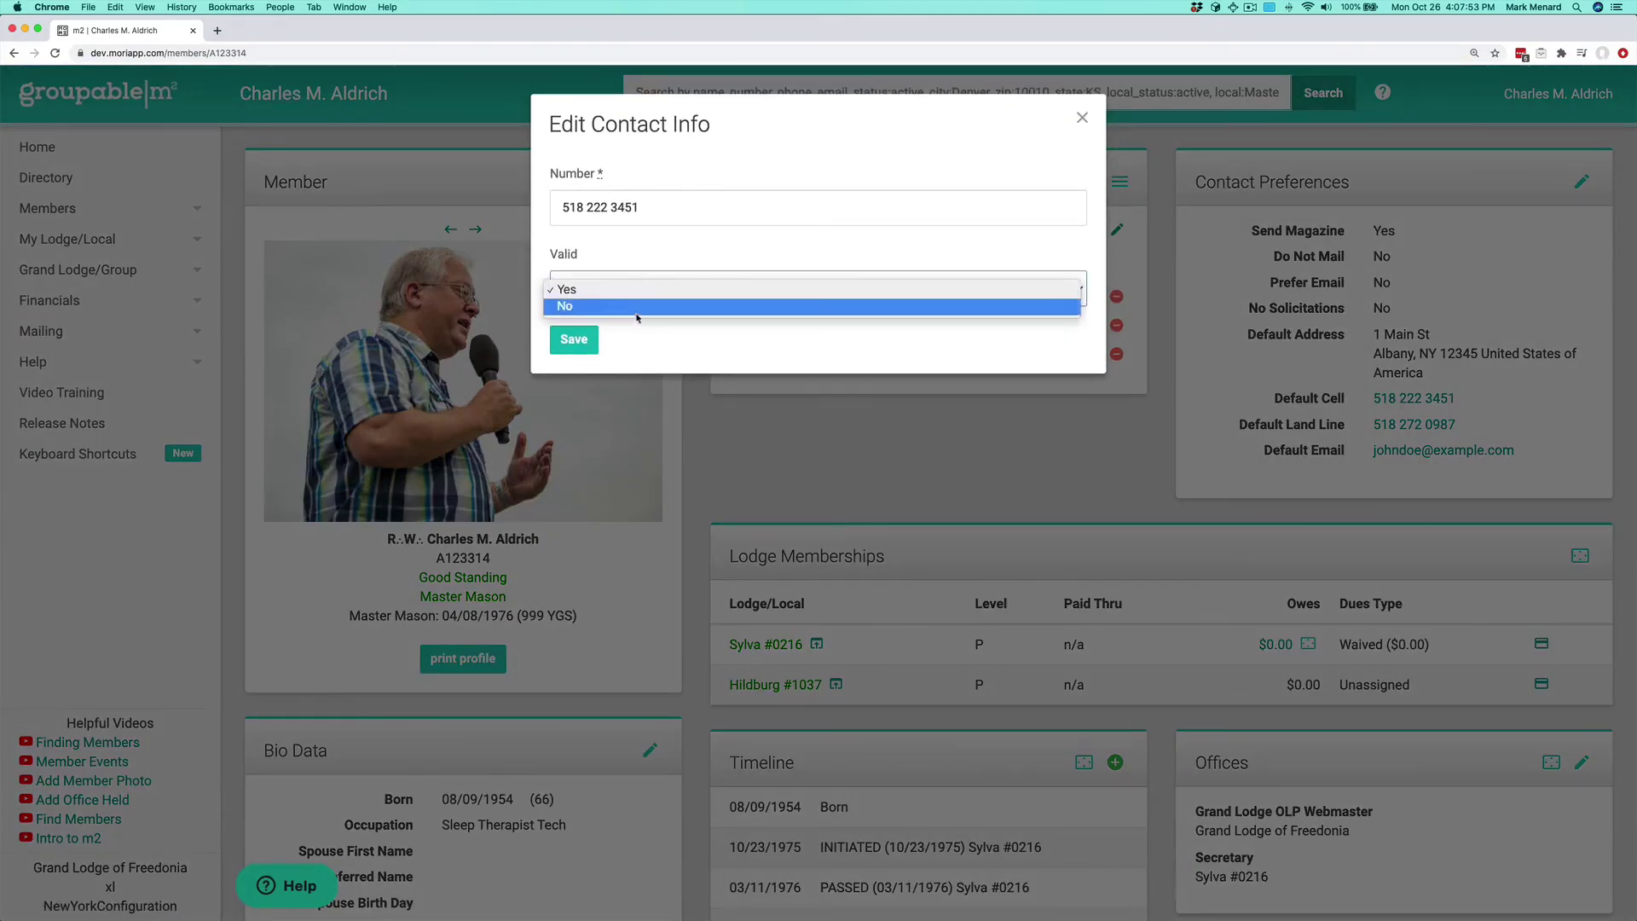
{"action": "left_click", "coordinate": [806, 362]}
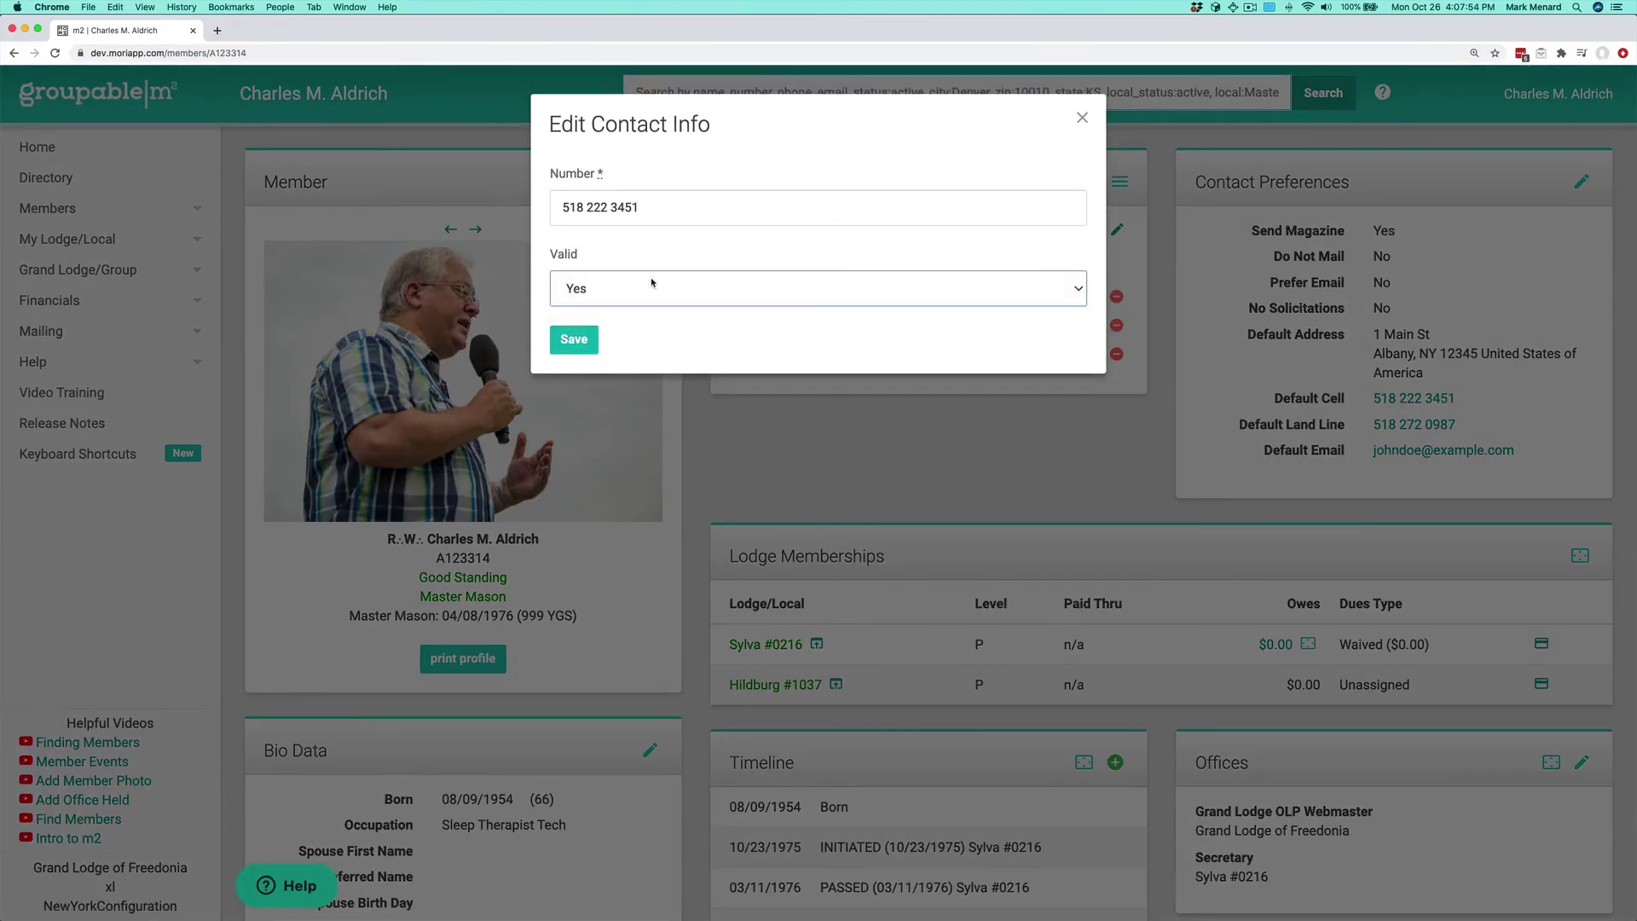
{"action": "left_click", "coordinate": [1082, 120]}
Step: Show the contact history, then bring up the Help Contact us support form
{"action": "left_click", "coordinate": [1120, 182]}
{"action": "left_click", "coordinate": [1190, 223]}
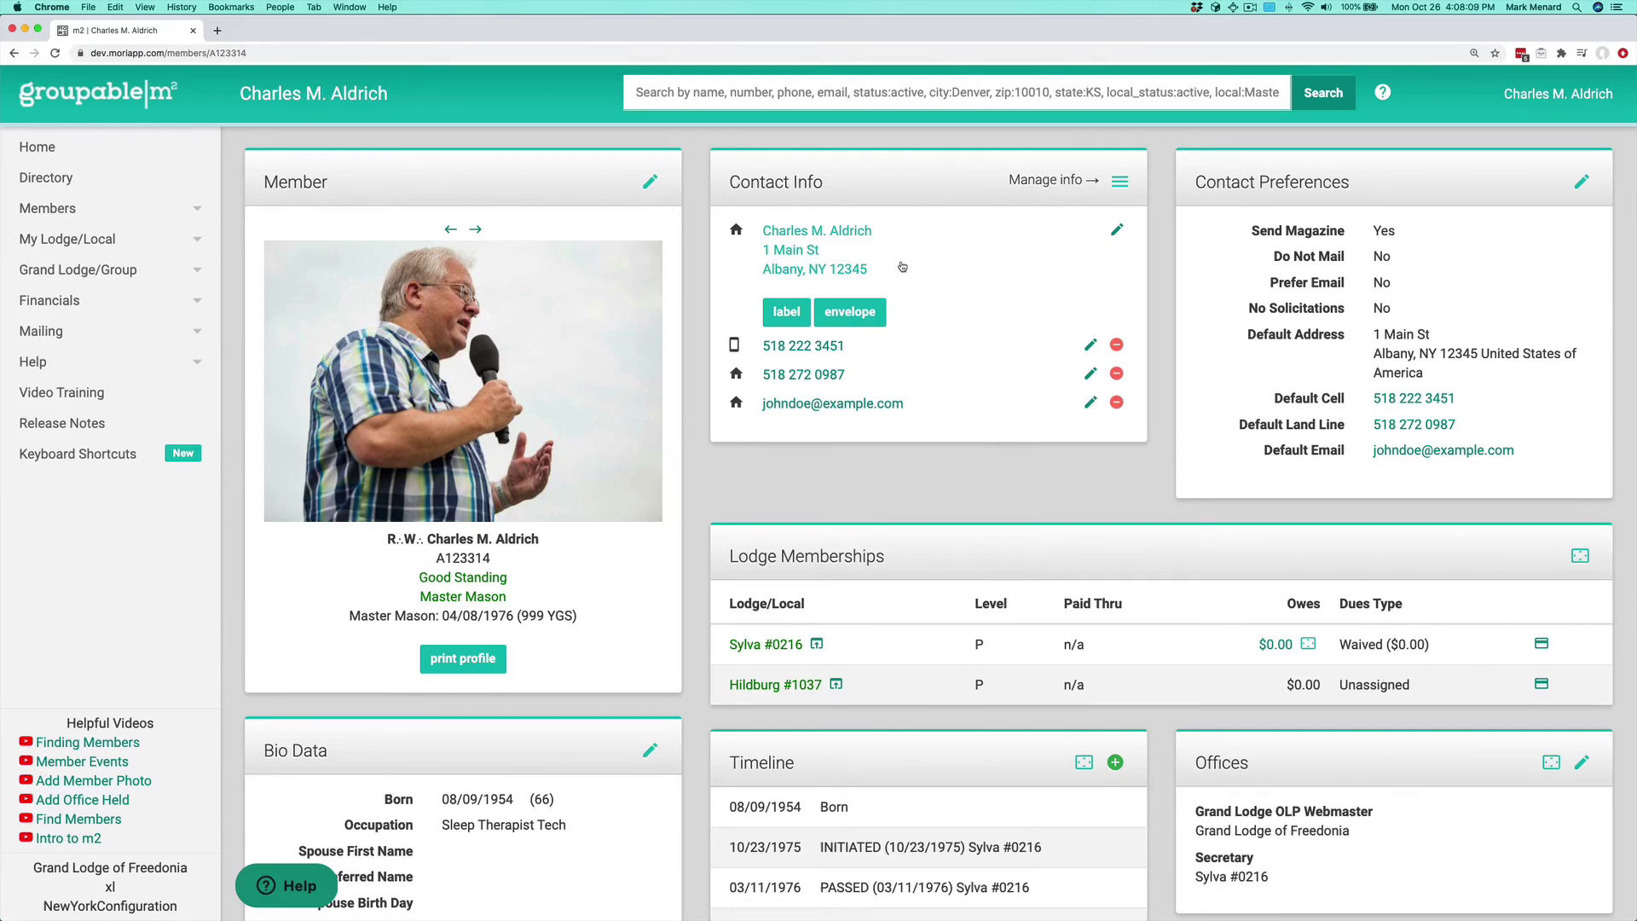
{"action": "left_click", "coordinate": [294, 886]}
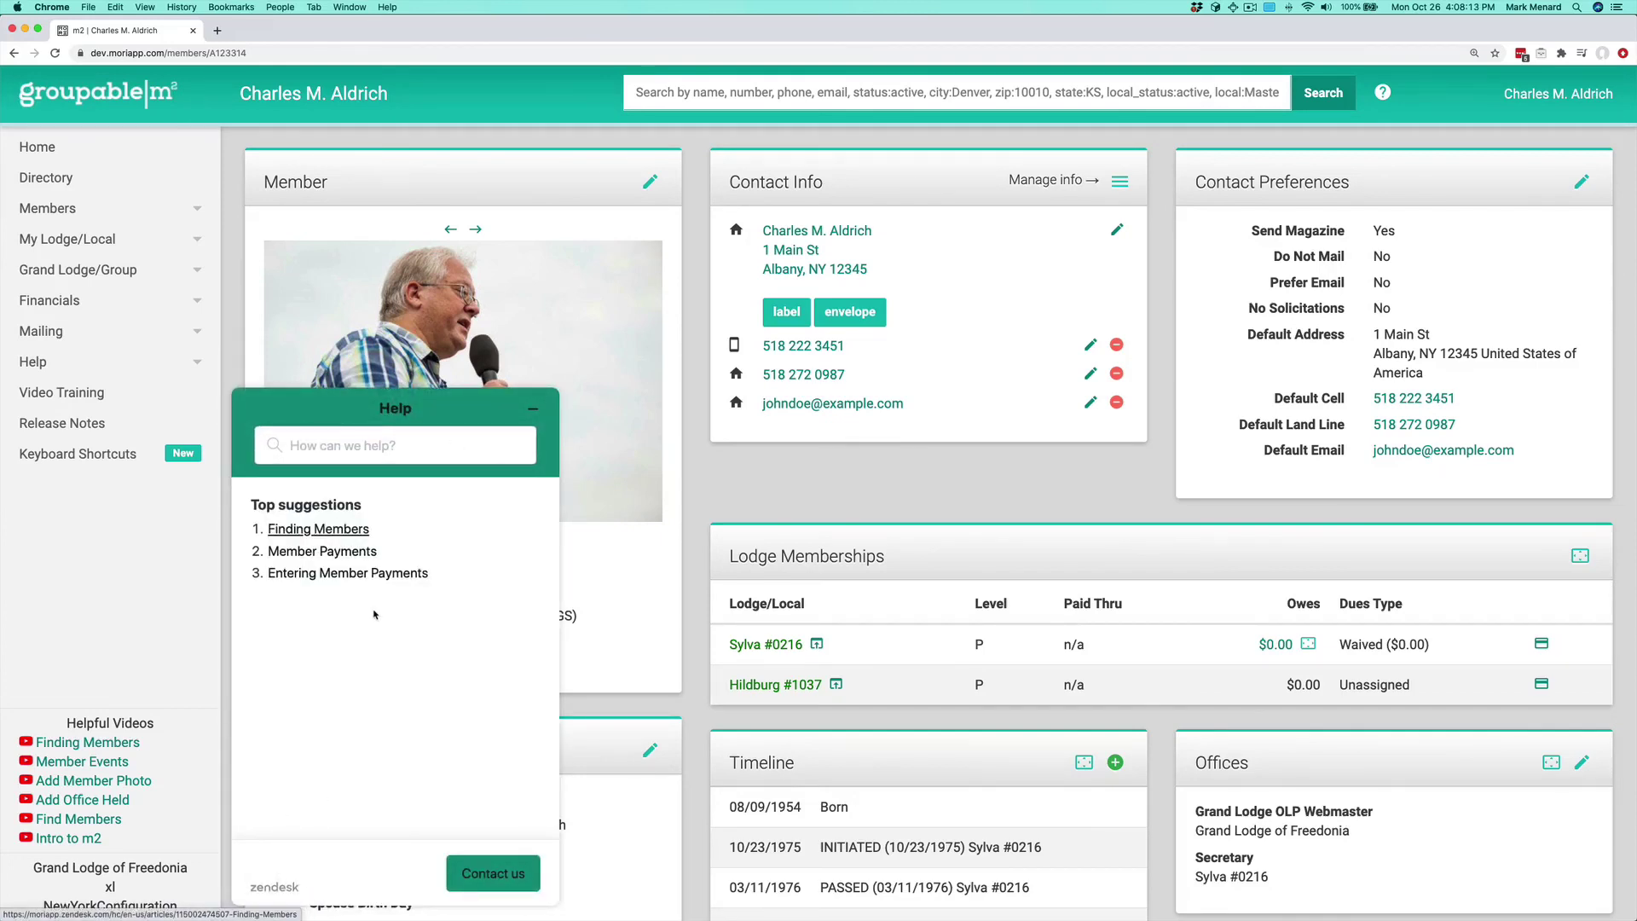
{"action": "left_click", "coordinate": [493, 873]}
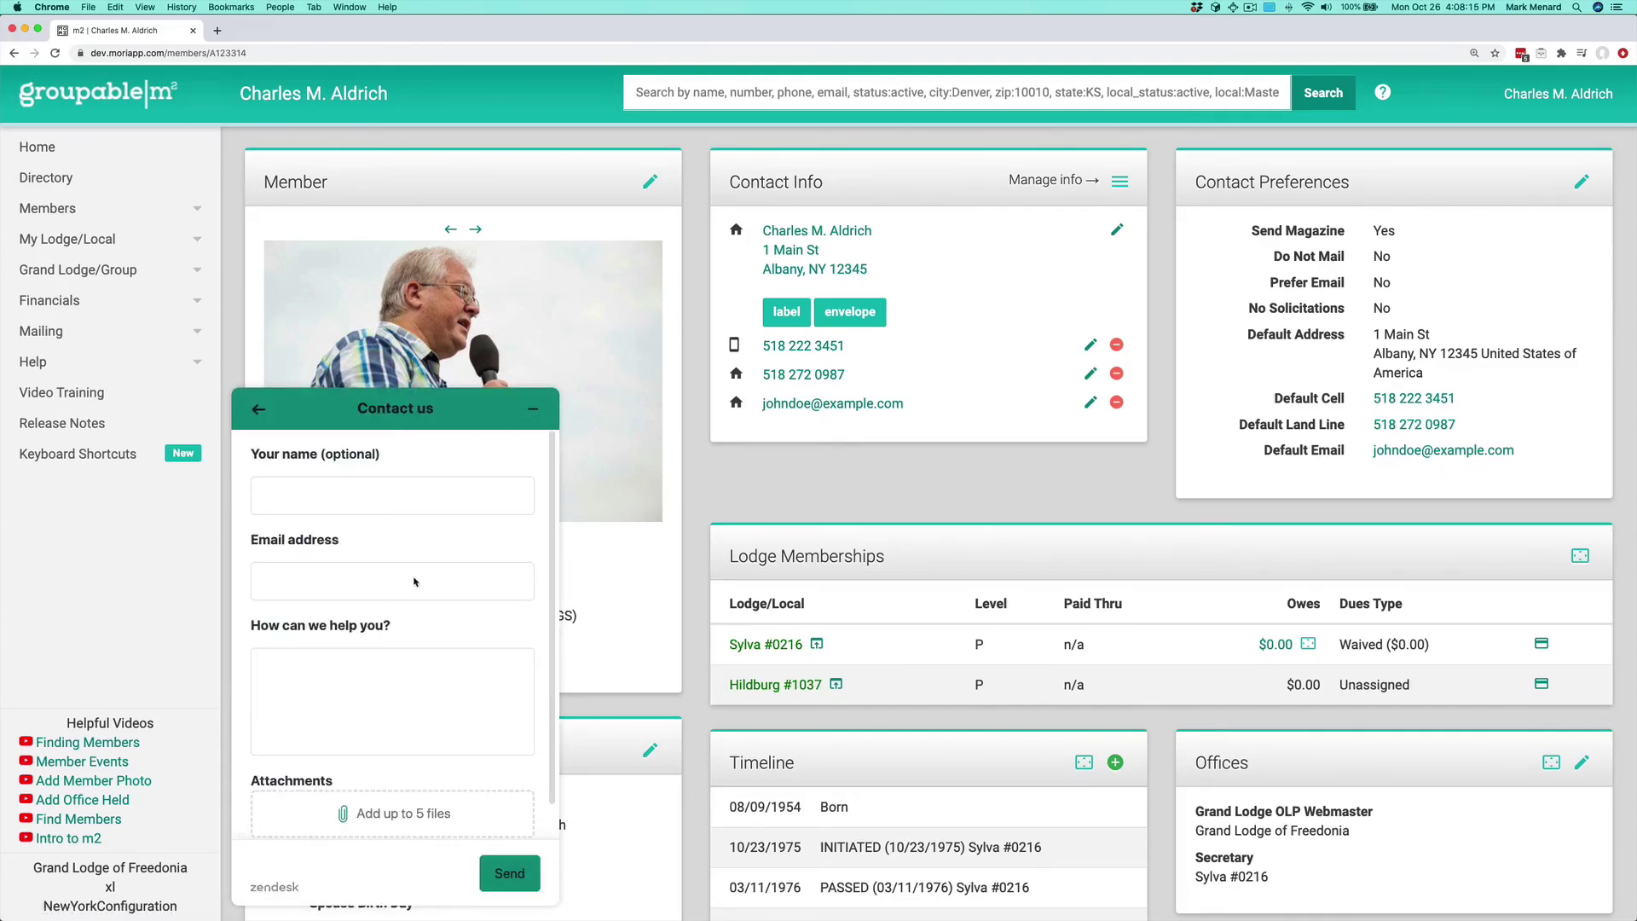